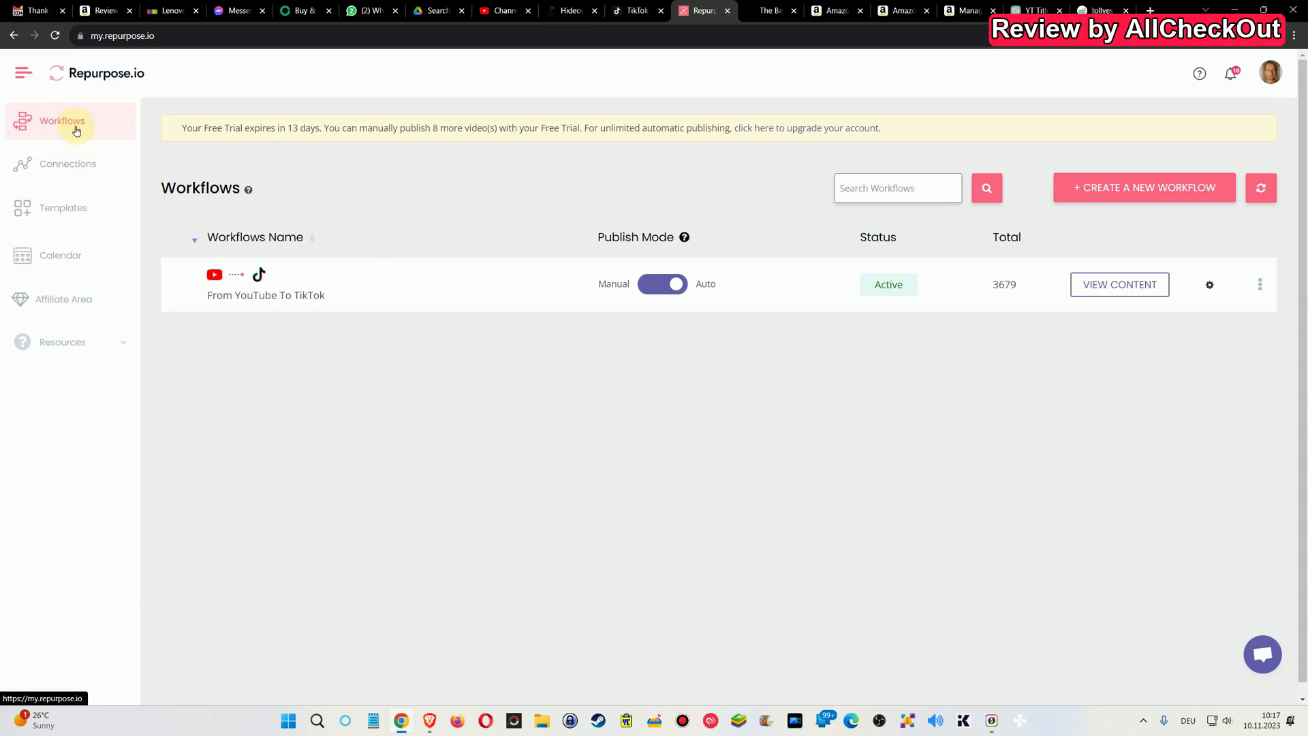
Review the existing source and destination connections and the platforms available for a new connection.
{"action": "left_click", "coordinate": [69, 170]}
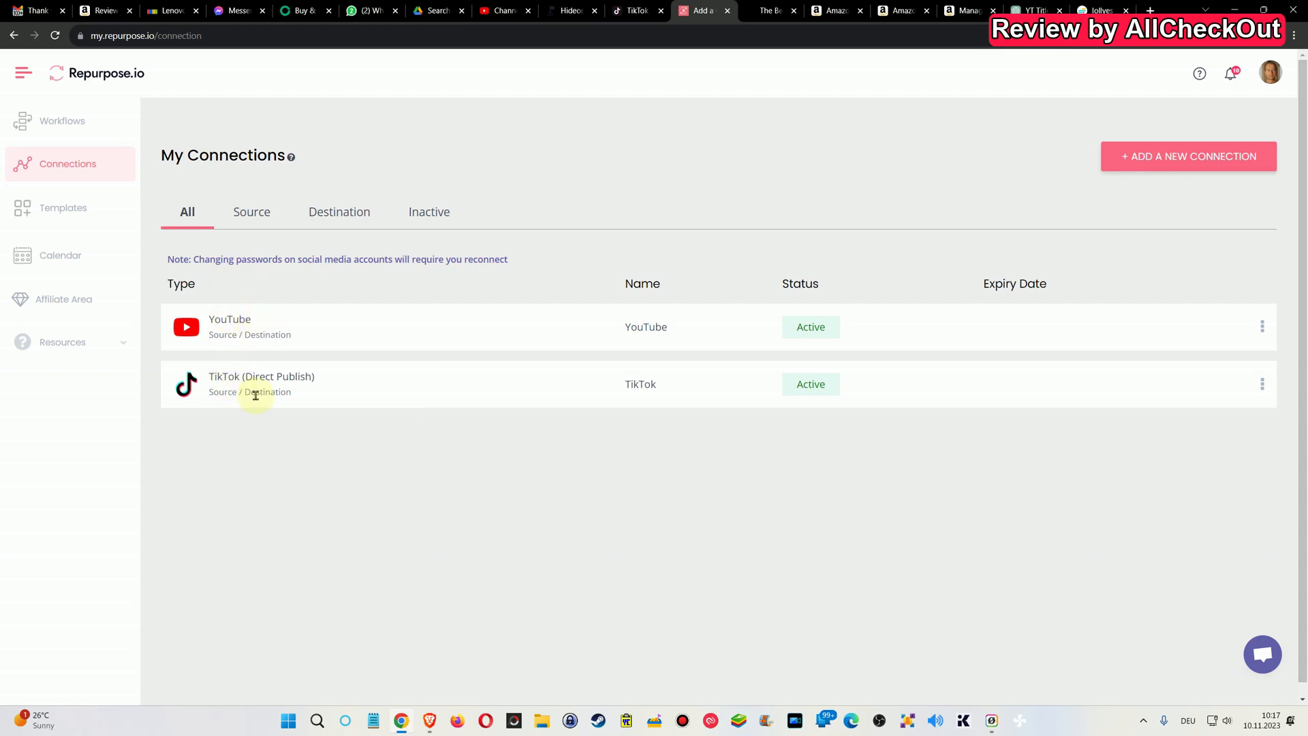
{"action": "left_click", "coordinate": [250, 219]}
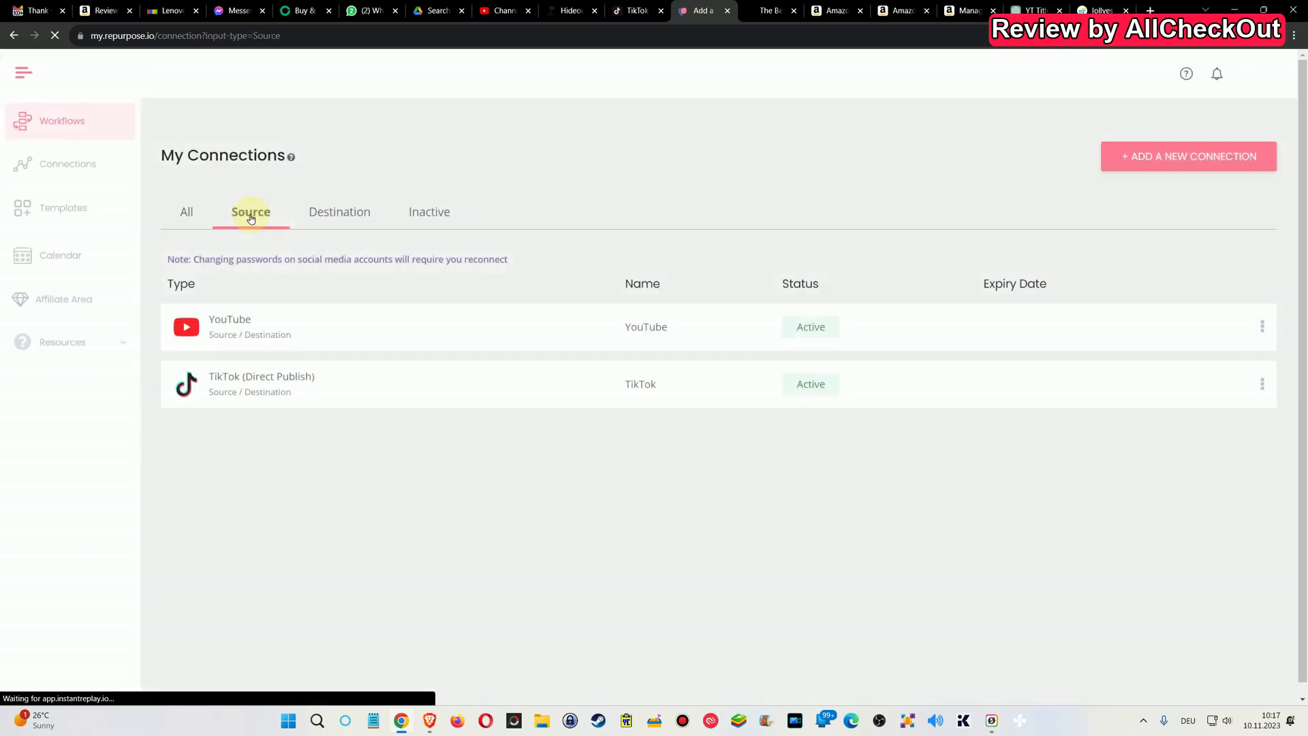
{"action": "left_click", "coordinate": [344, 214]}
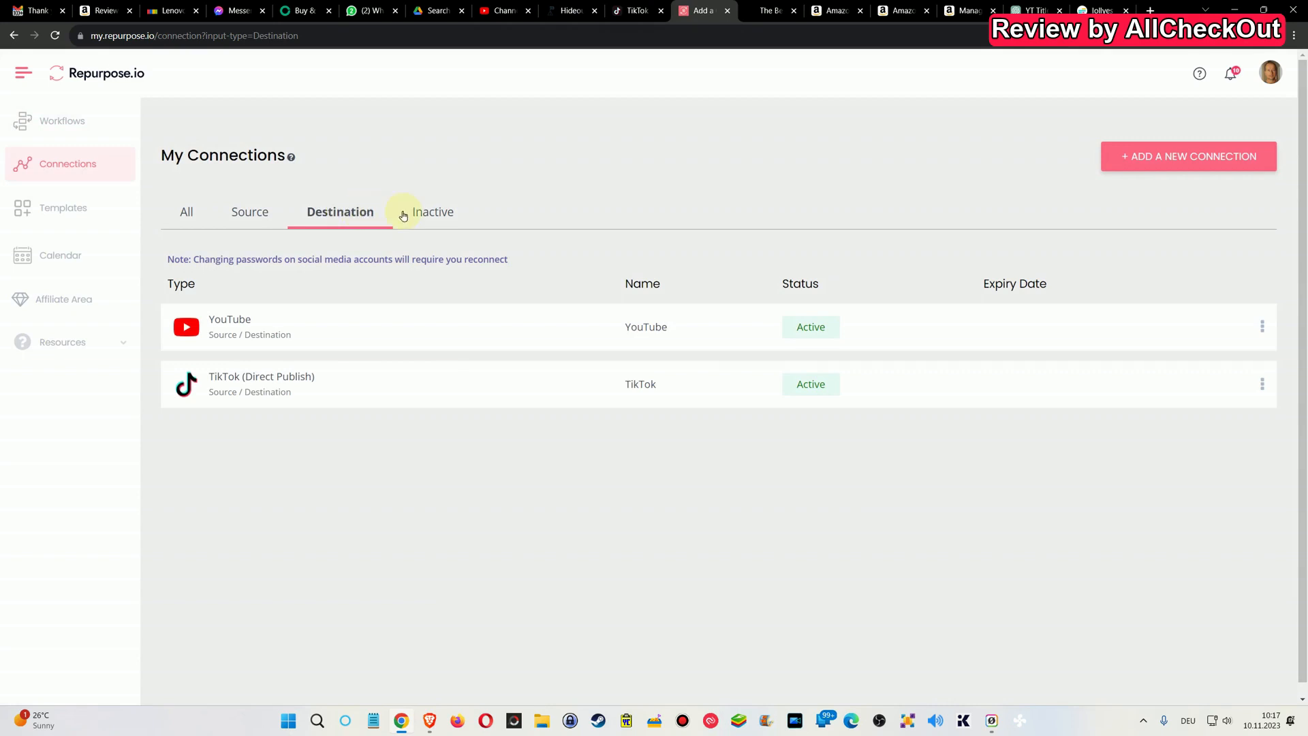
{"action": "left_click", "coordinate": [1175, 158]}
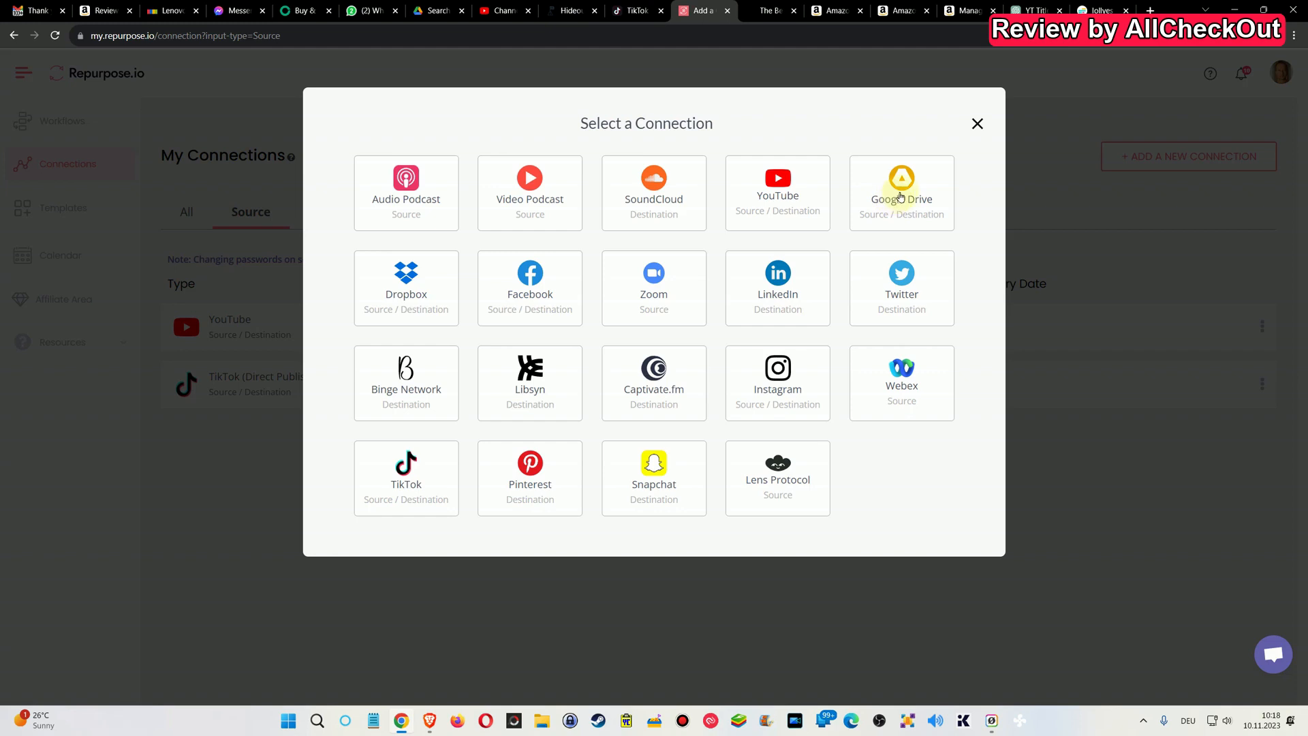
{"action": "left_click", "coordinate": [979, 124]}
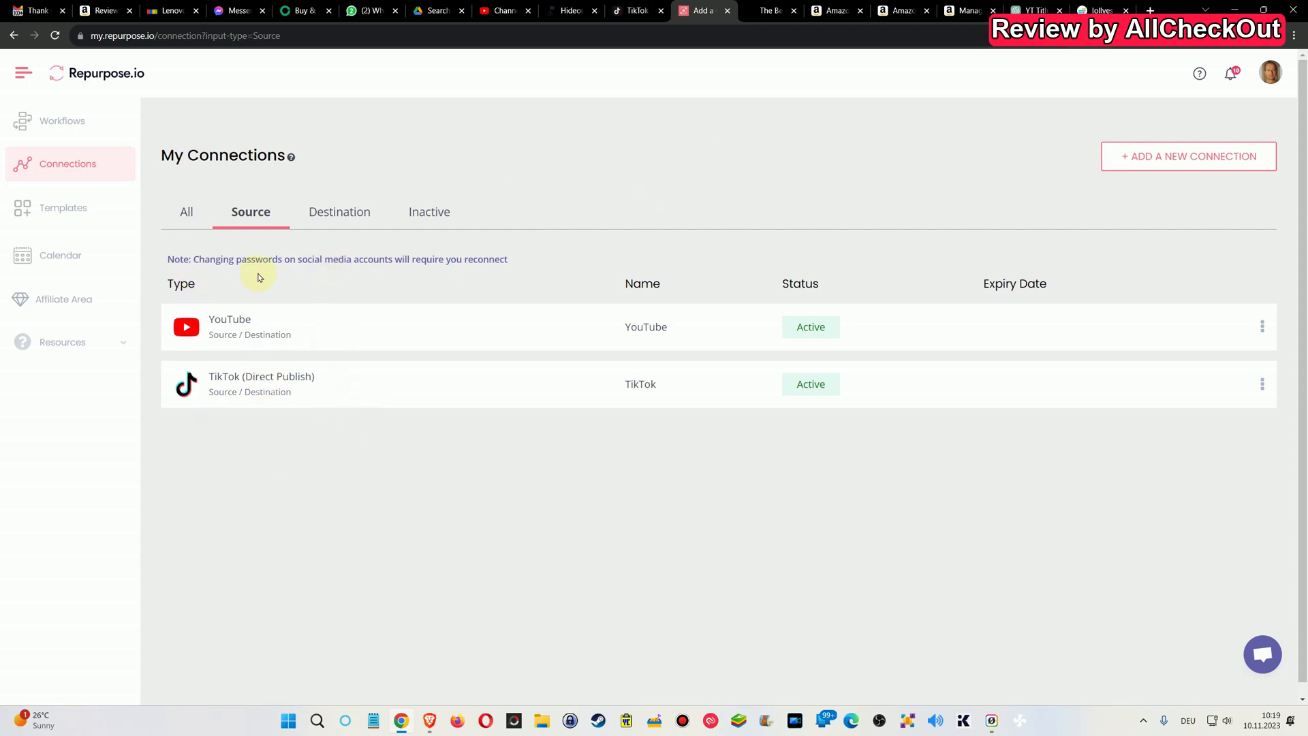
Browse the predefined vertical, square, horizontal and audio templates, and view the publishing calendar.
{"action": "left_click", "coordinate": [68, 214]}
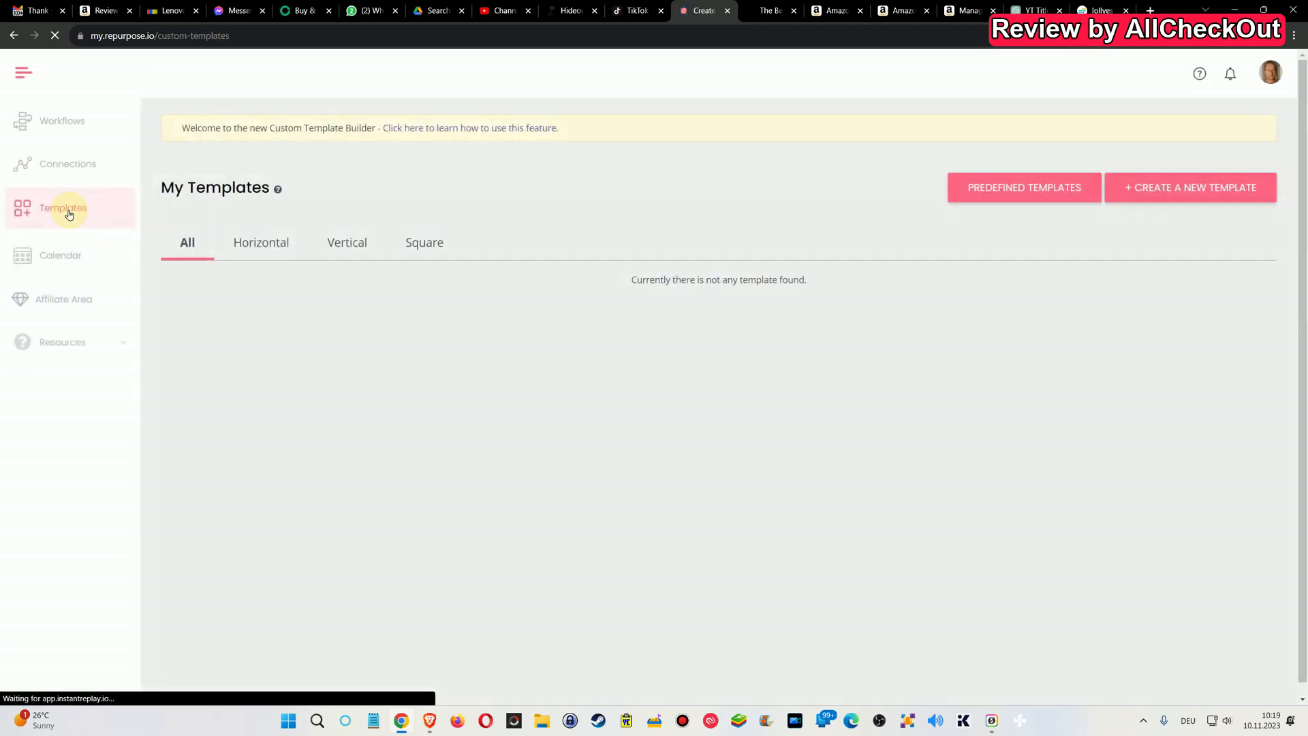
{"action": "left_click", "coordinate": [1002, 188]}
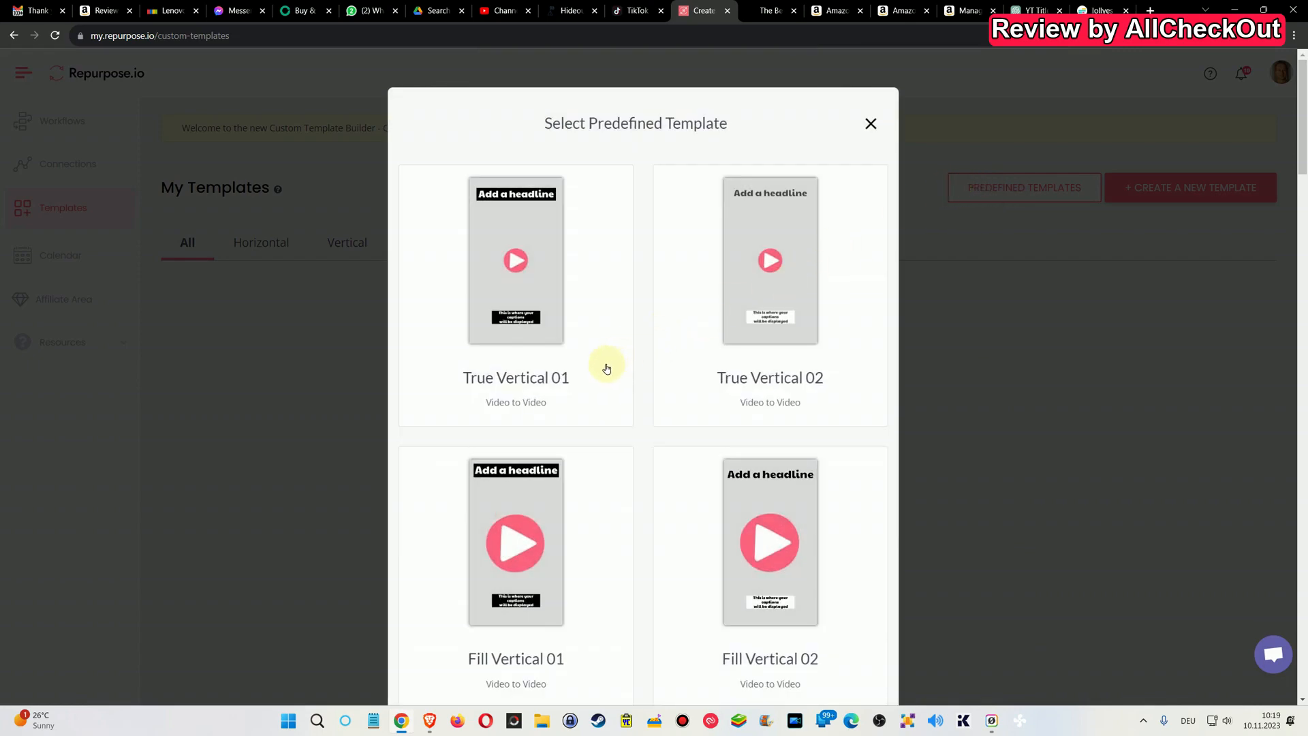
{"action": "scroll", "coordinate": [589, 373], "scroll_direction": "down", "scroll_amount": 10}
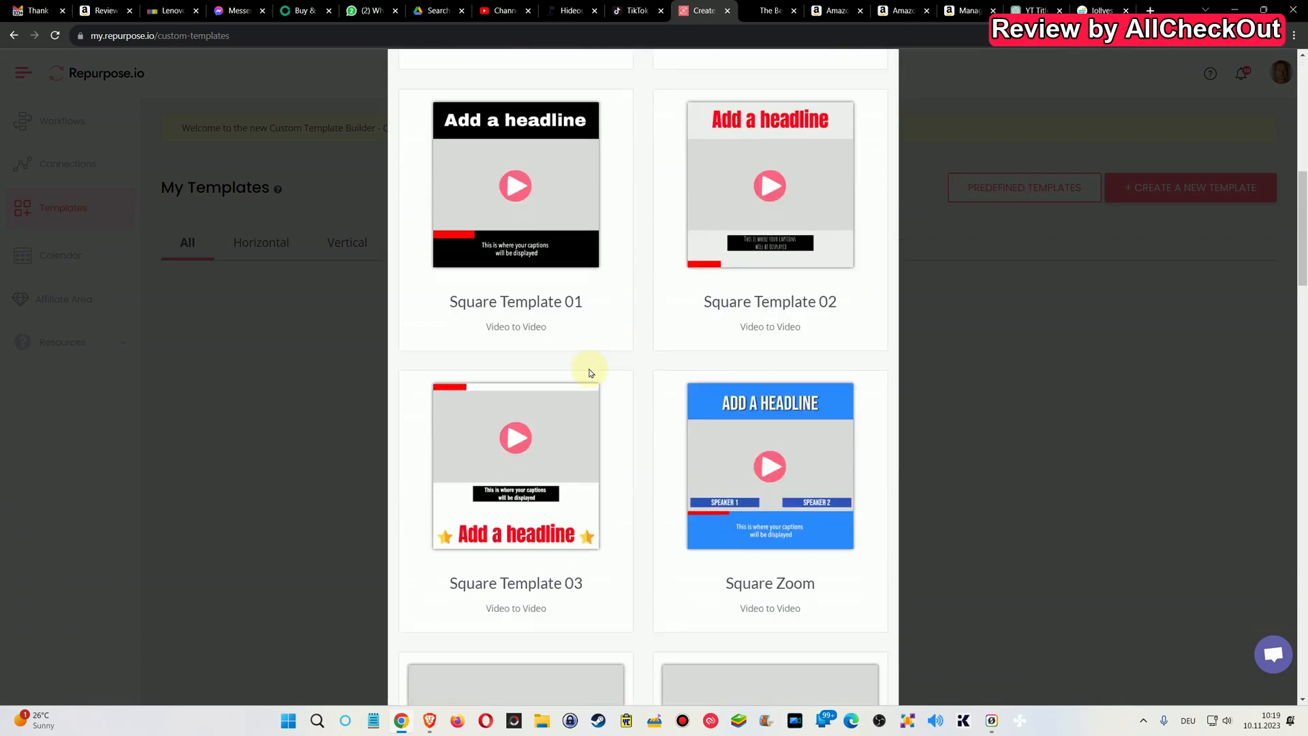
{"action": "scroll", "coordinate": [589, 370], "scroll_direction": "down", "scroll_amount": 12}
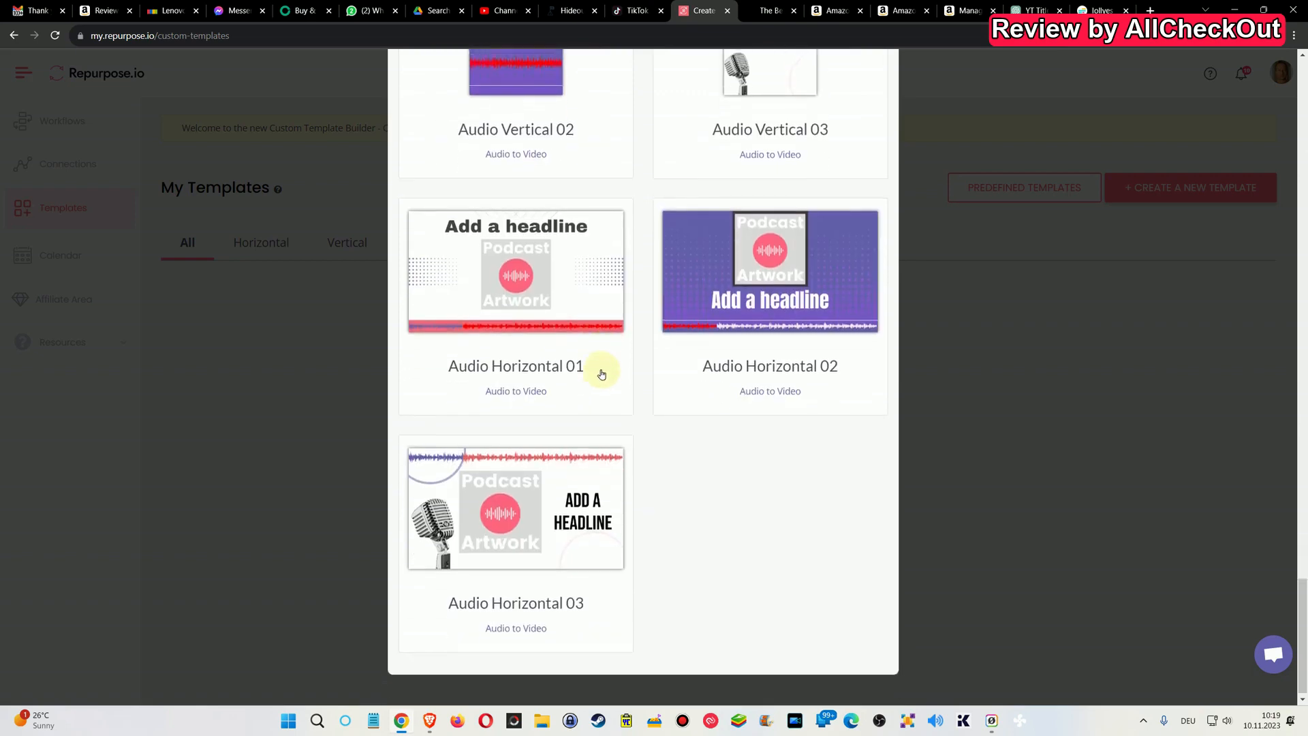
{"action": "scroll", "coordinate": [600, 368], "scroll_direction": "up", "scroll_amount": 15}
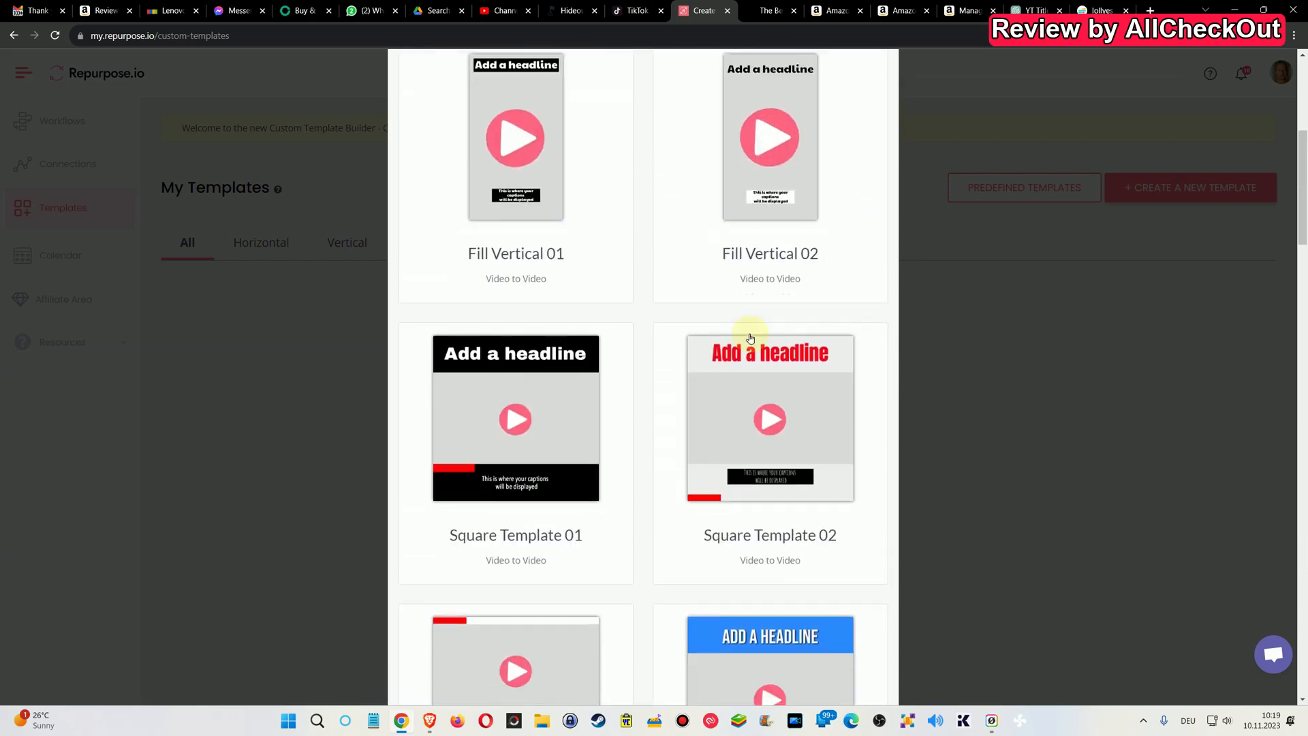
{"action": "scroll", "coordinate": [752, 337], "scroll_direction": "down", "scroll_amount": 6}
{"action": "scroll", "coordinate": [751, 338], "scroll_direction": "down", "scroll_amount": 6}
{"action": "scroll", "coordinate": [752, 337], "scroll_direction": "up", "scroll_amount": 11}
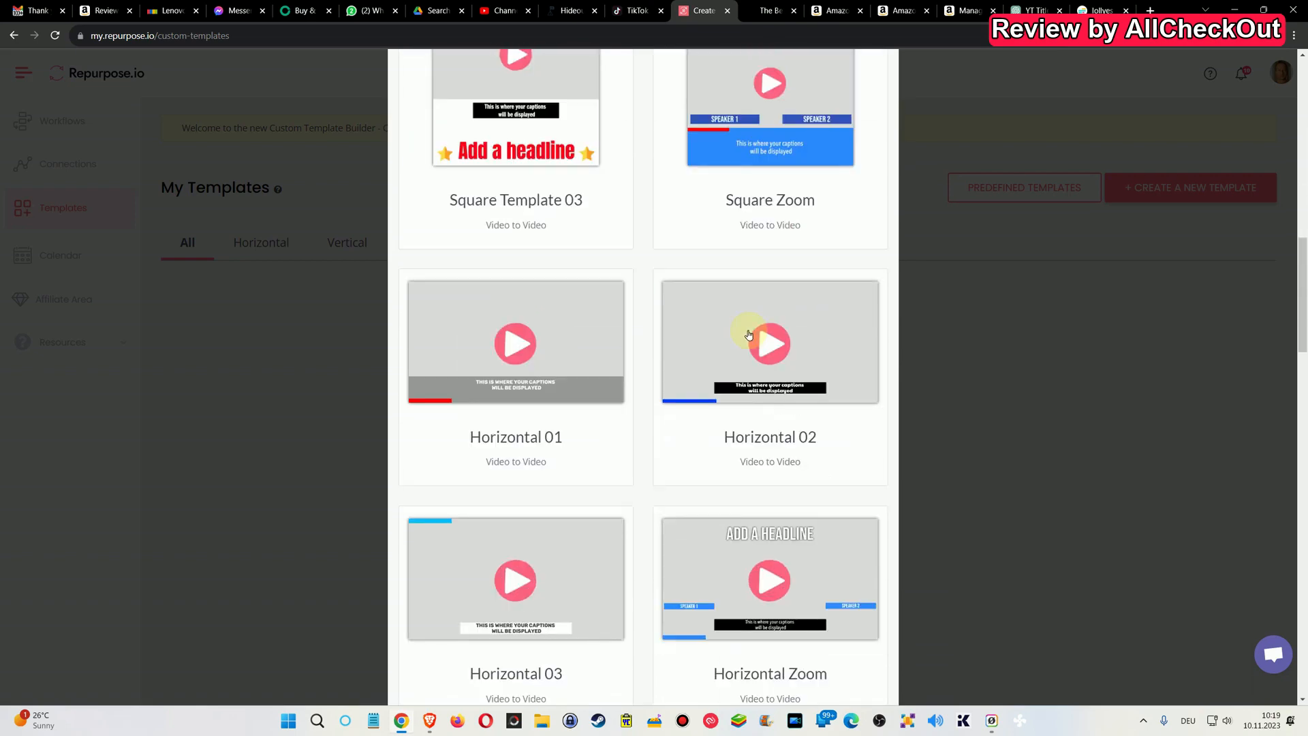
{"action": "scroll", "coordinate": [751, 320], "scroll_direction": "up", "scroll_amount": 8}
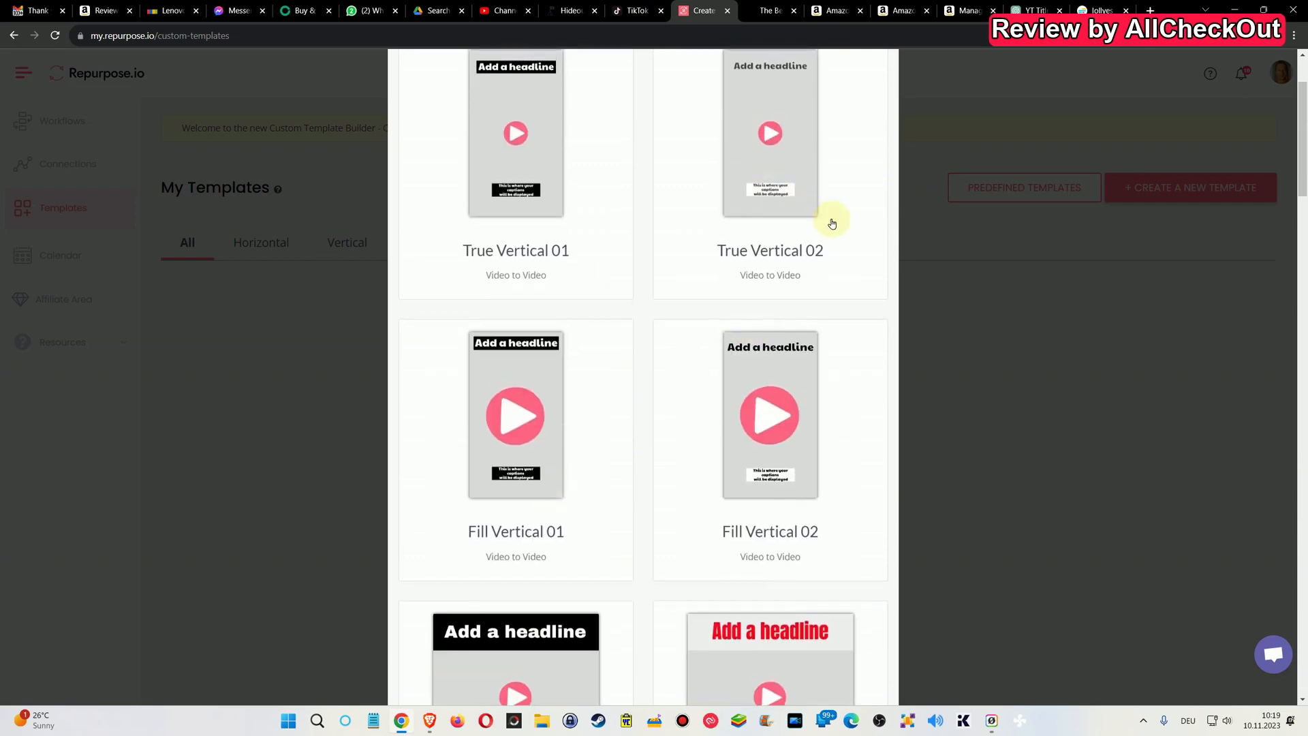
{"action": "scroll", "coordinate": [829, 219], "scroll_direction": "up", "scroll_amount": 2}
{"action": "left_click", "coordinate": [870, 124]}
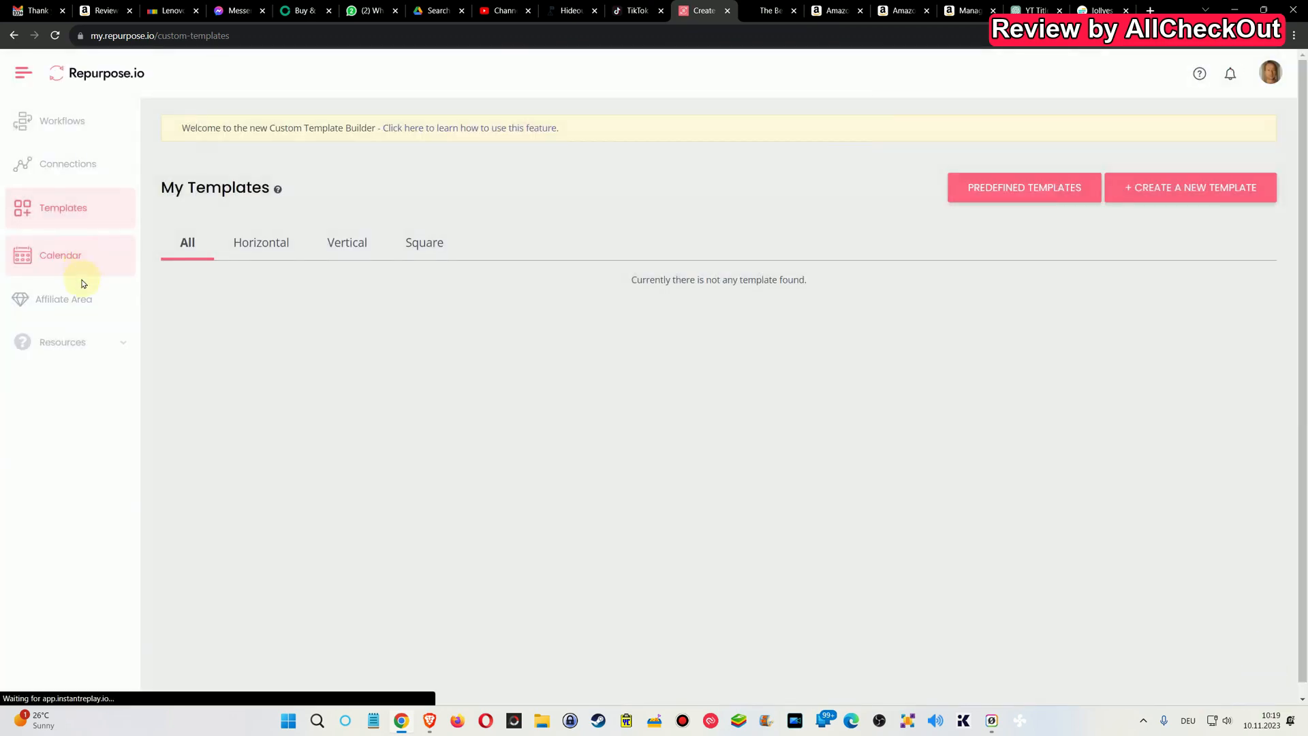
{"action": "left_click", "coordinate": [69, 262]}
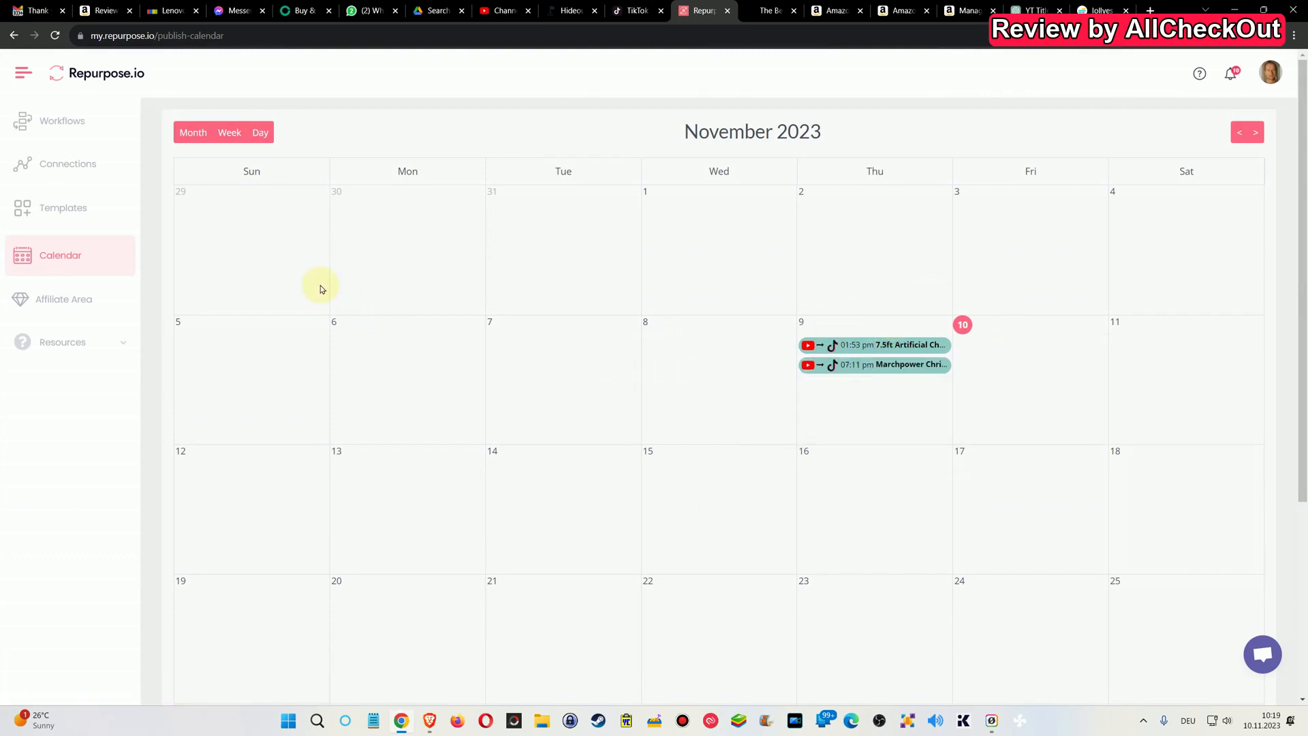
Start a new workflow named "test" and proceed to its source settings.
{"action": "left_click", "coordinate": [65, 130]}
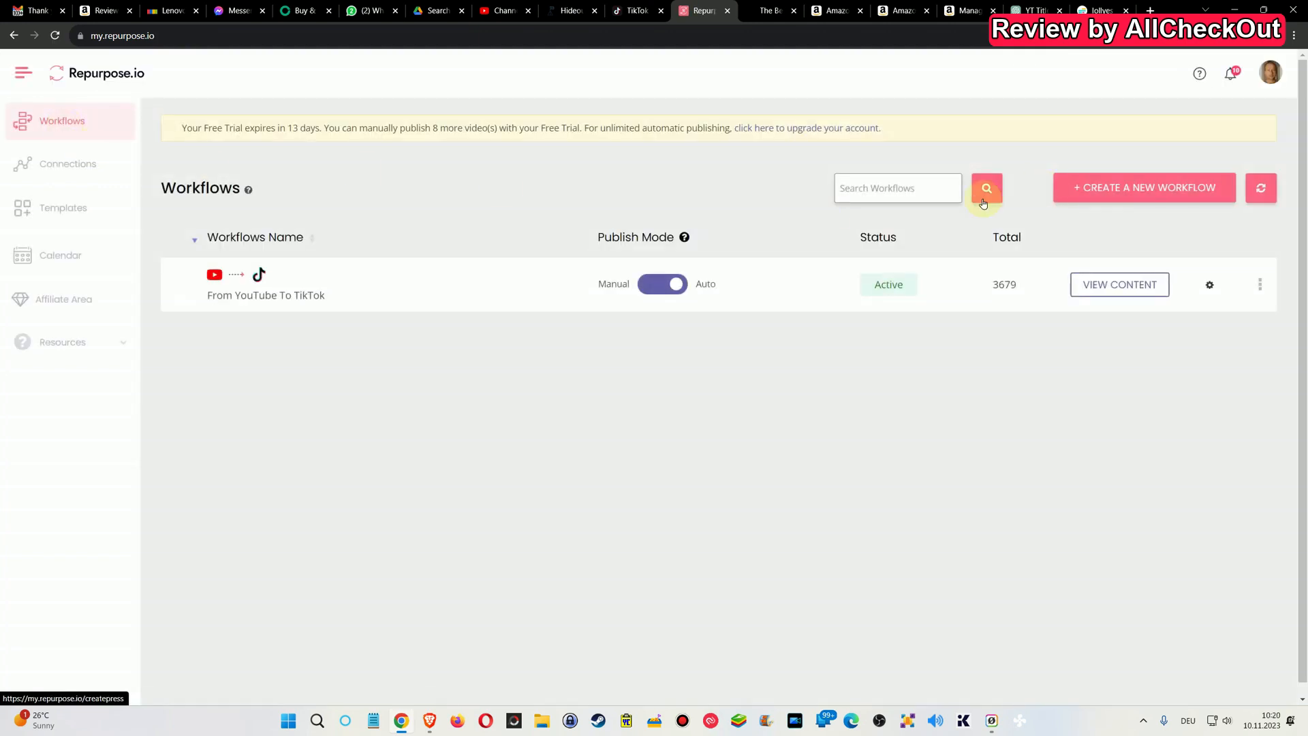
{"action": "left_click", "coordinate": [1106, 193]}
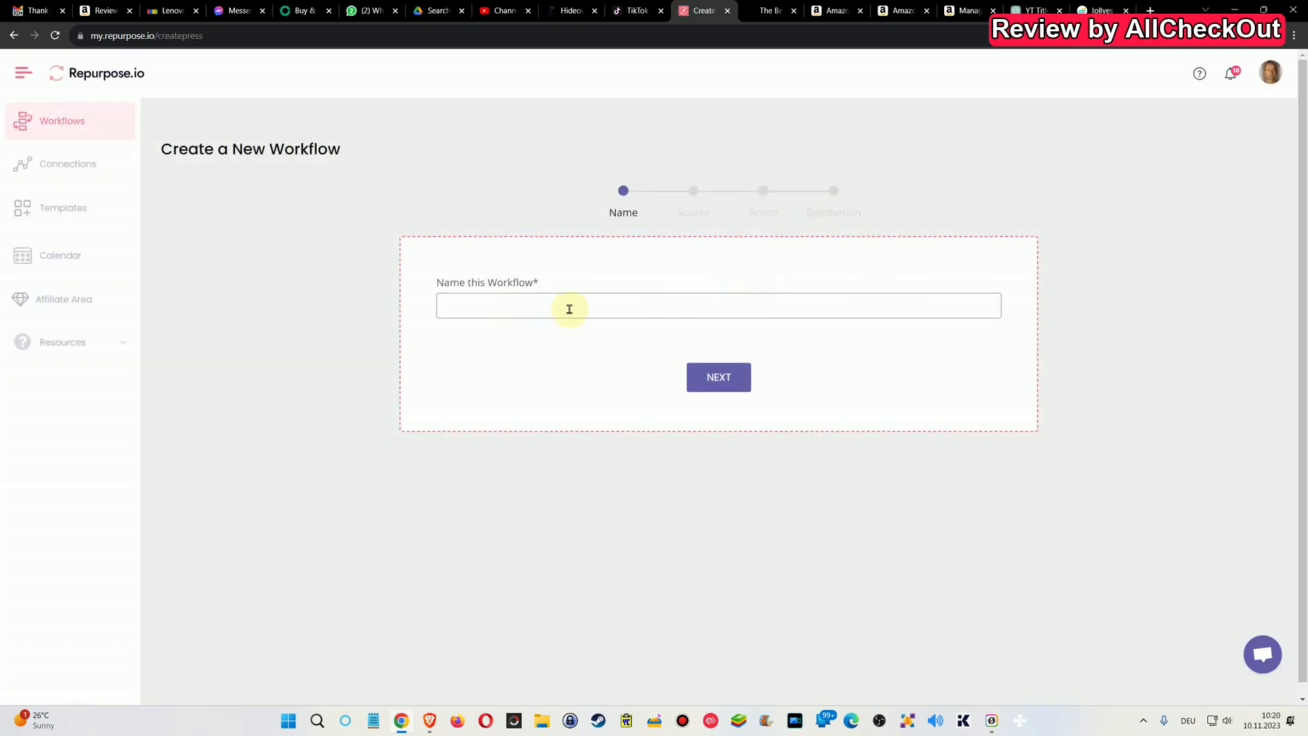
{"action": "left_click", "coordinate": [574, 309]}
{"action": "type", "text": "test"}
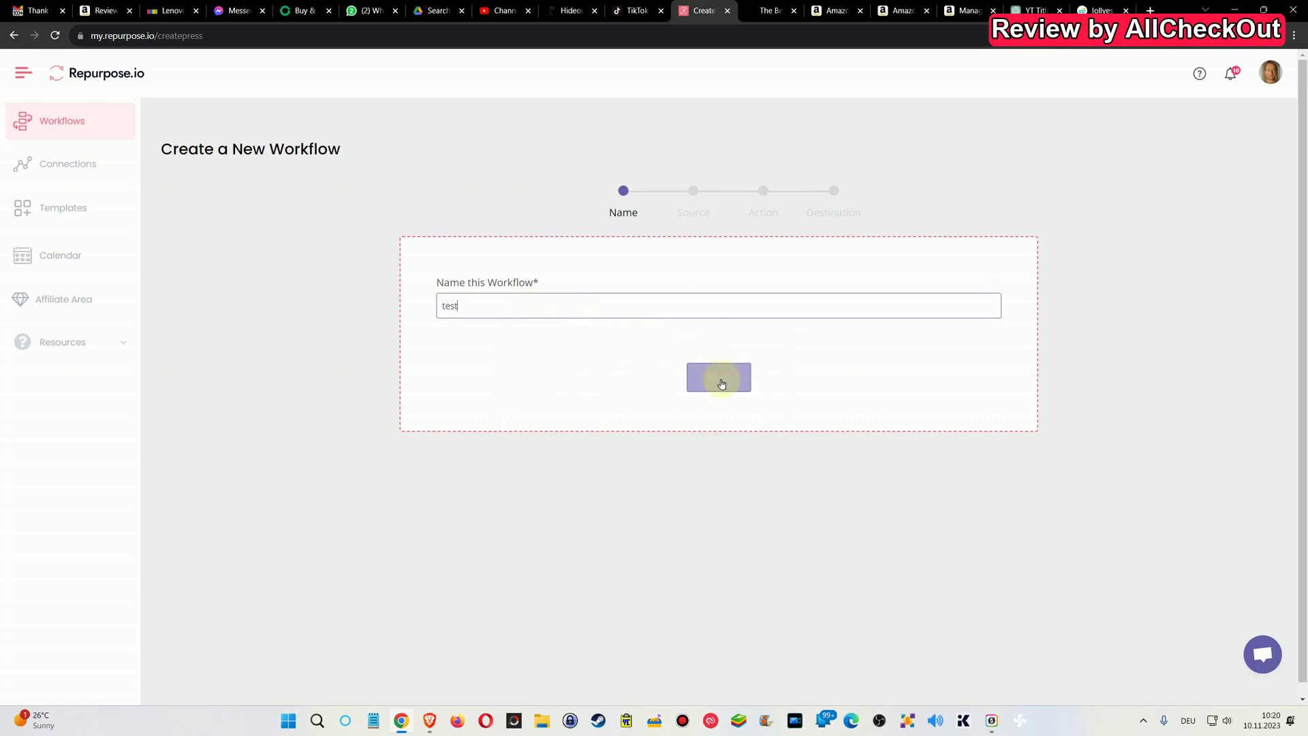
{"action": "left_click", "coordinate": [718, 377]}
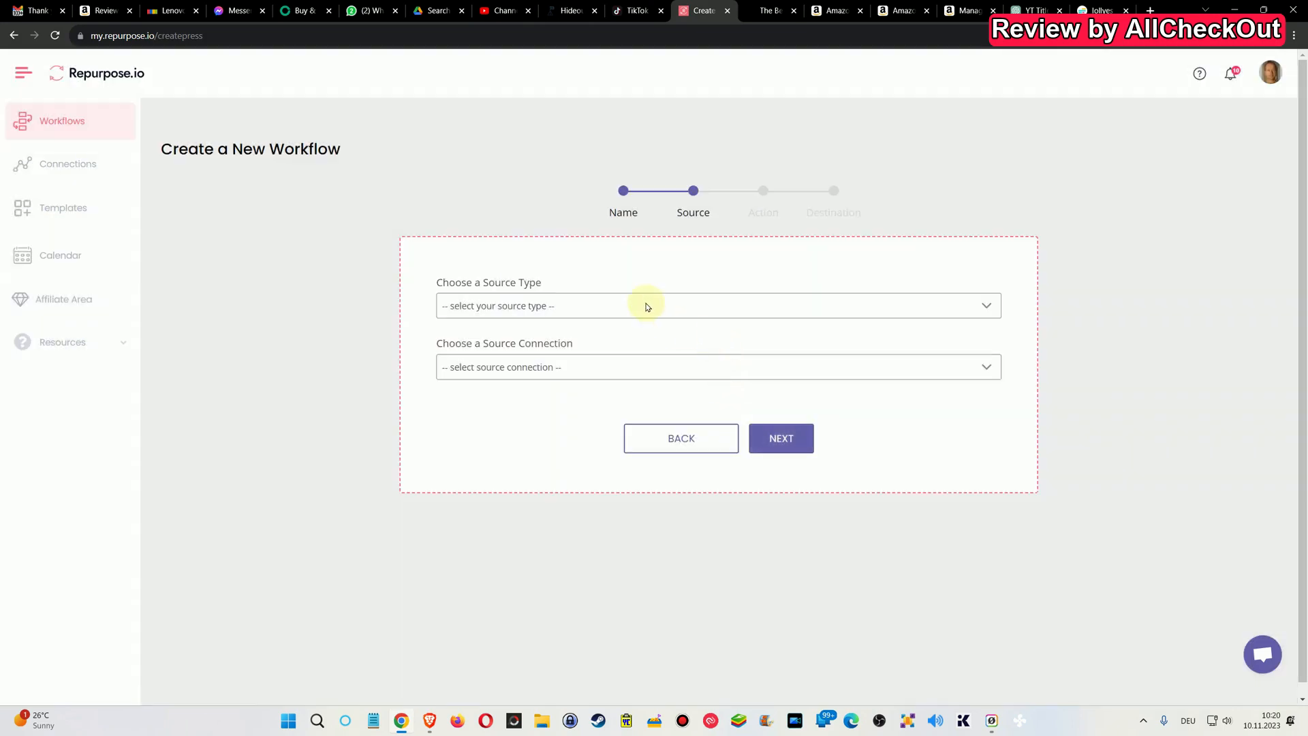
Try TikTok as the new workflow's source type, and change it to YouTube.
{"action": "left_click", "coordinate": [566, 311]}
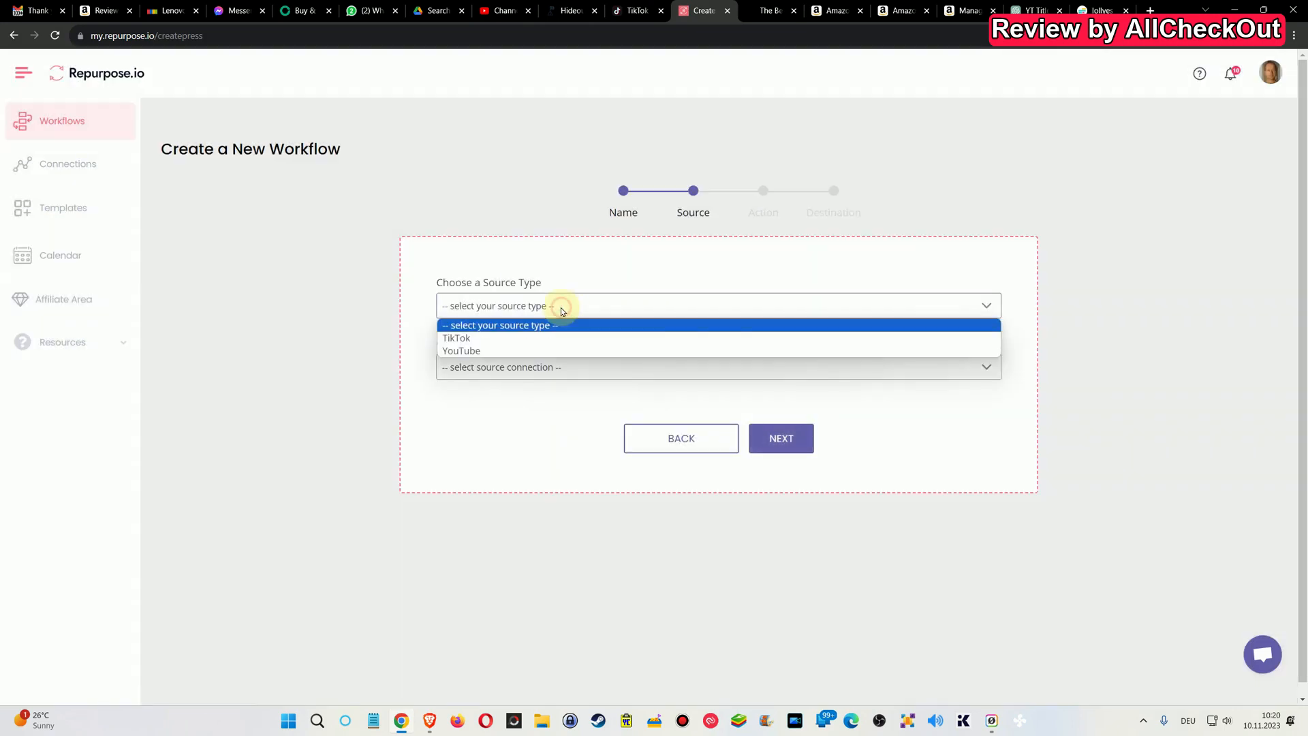
{"action": "left_click", "coordinate": [499, 340]}
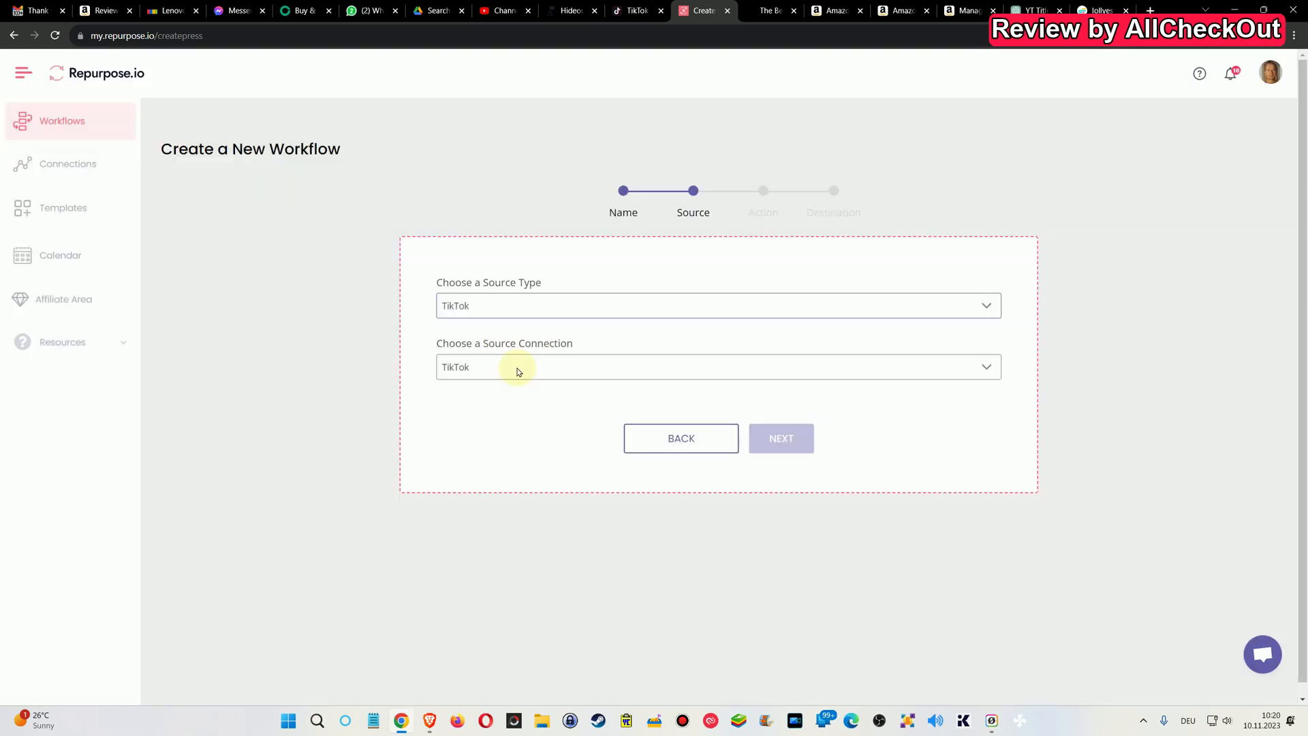
{"action": "left_click", "coordinate": [517, 368]}
{"action": "left_click", "coordinate": [502, 309]}
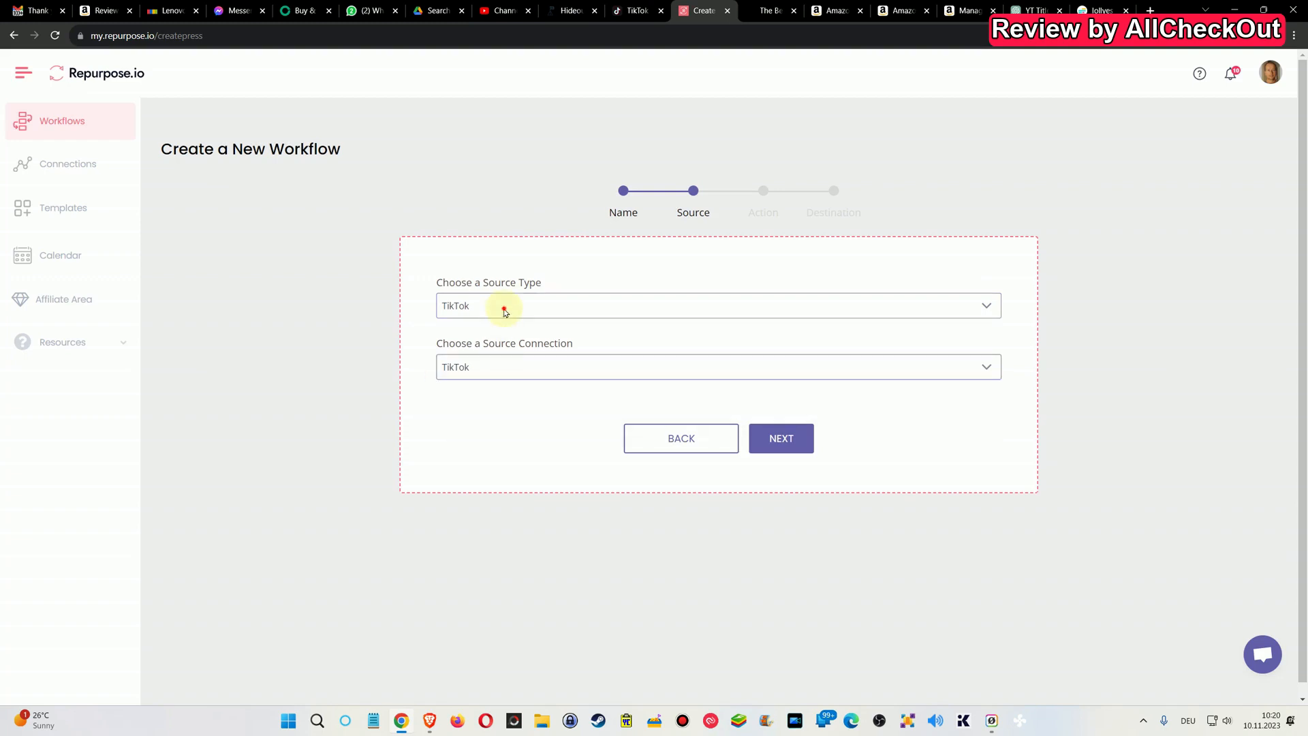
{"action": "left_click", "coordinate": [504, 311]}
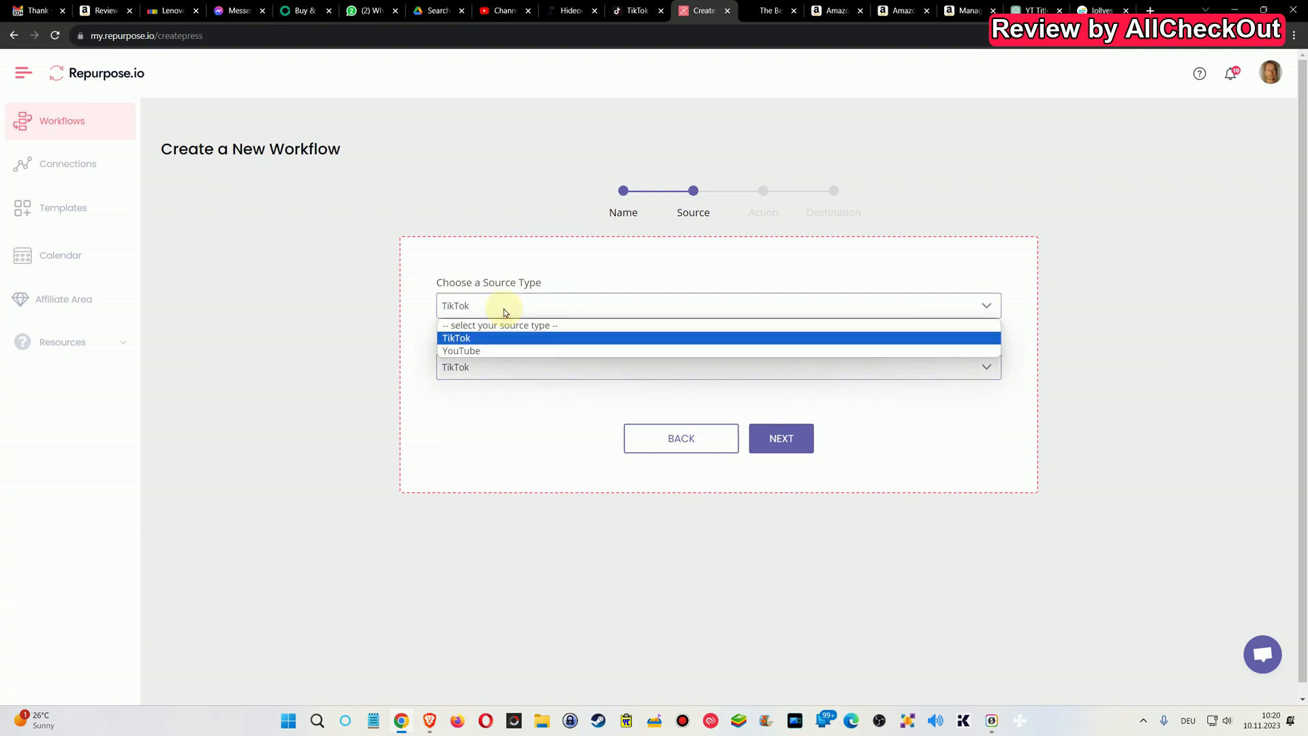
{"action": "left_click", "coordinate": [488, 351]}
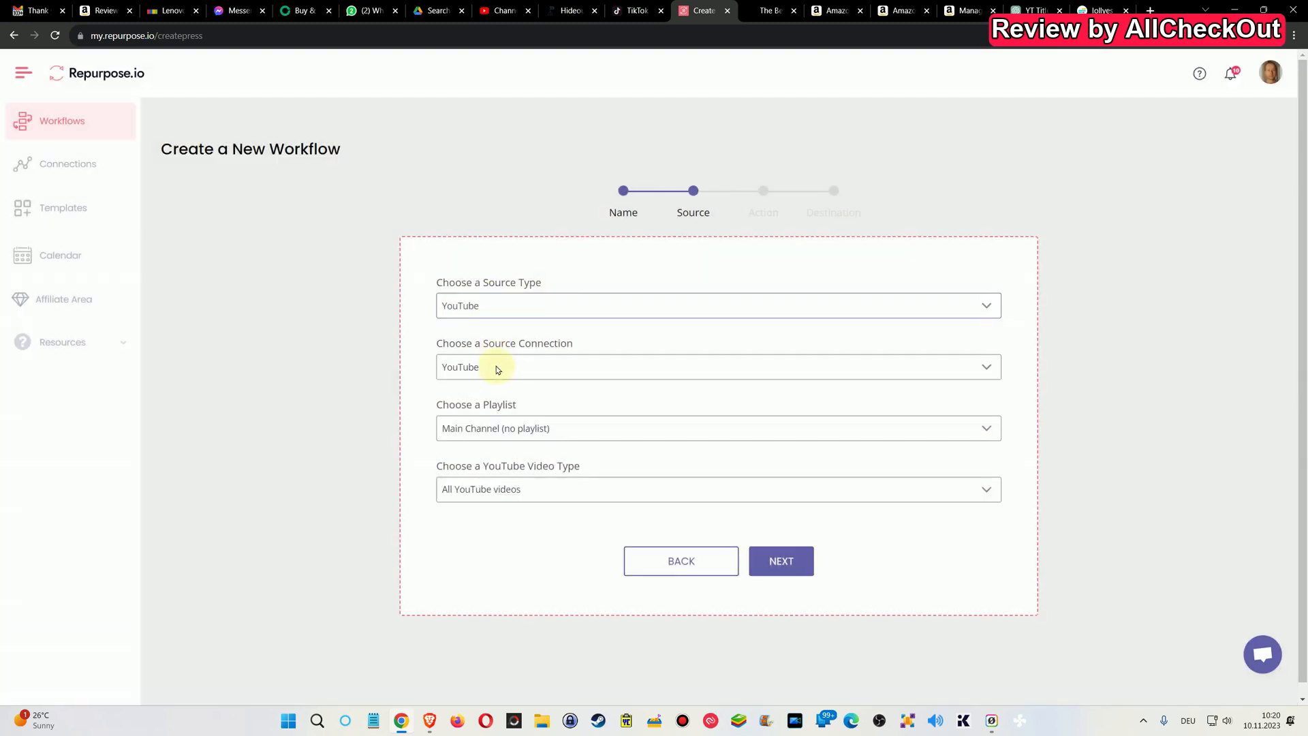
Check the source connection and video type options, keep YouTube and All YouTube videos, and proceed to the action settings.
{"action": "left_click", "coordinate": [497, 368]}
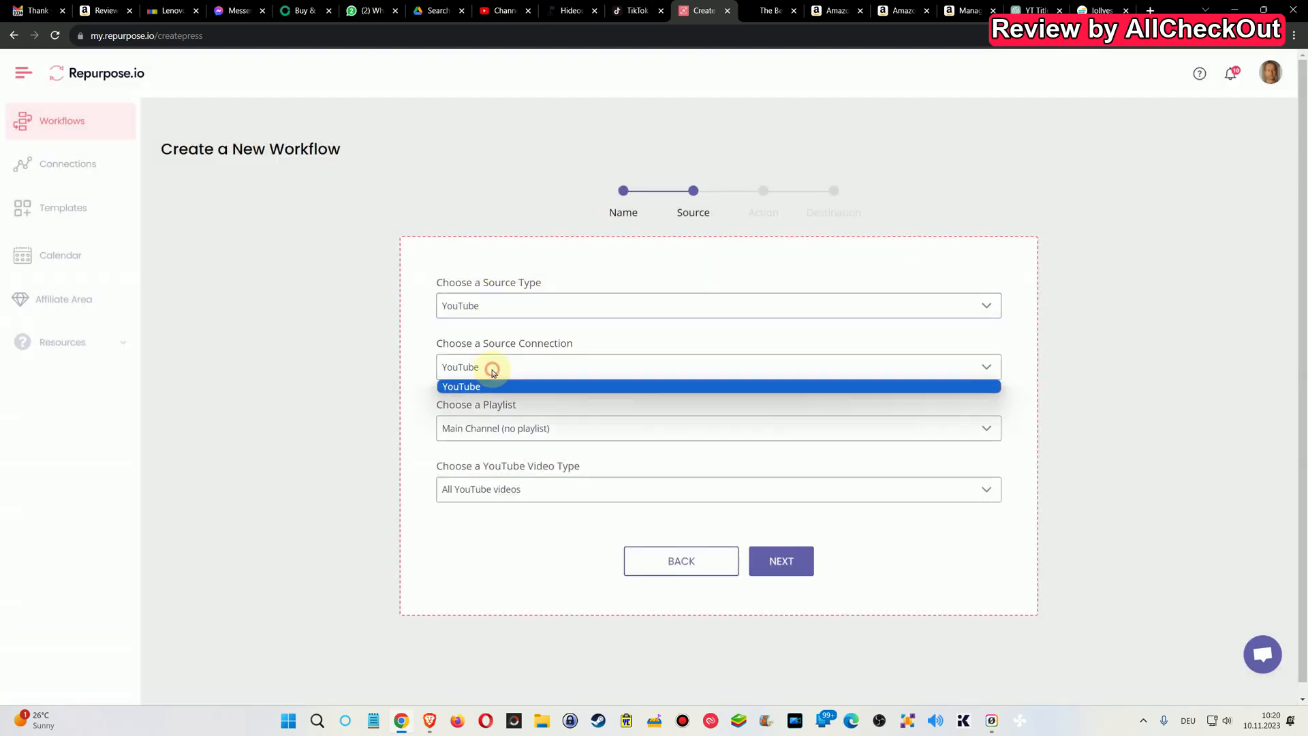
{"action": "left_click", "coordinate": [496, 368]}
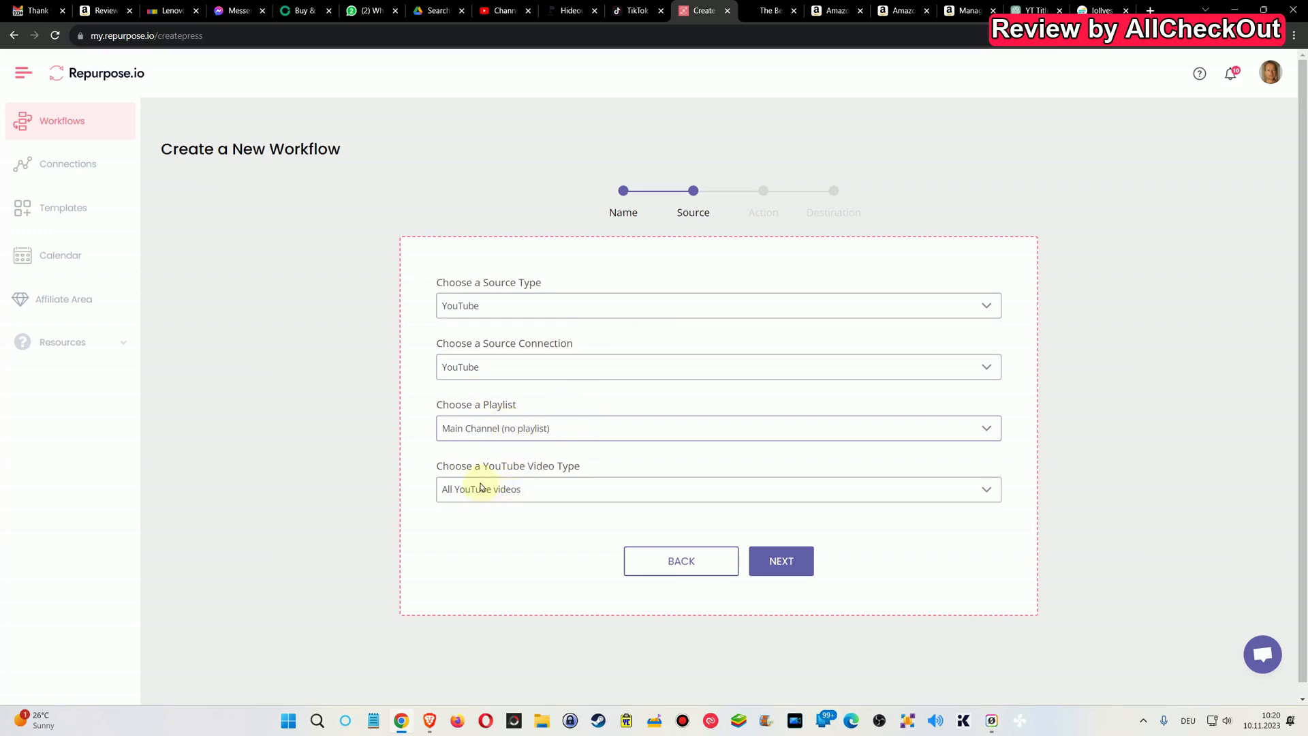
{"action": "left_click", "coordinate": [509, 490]}
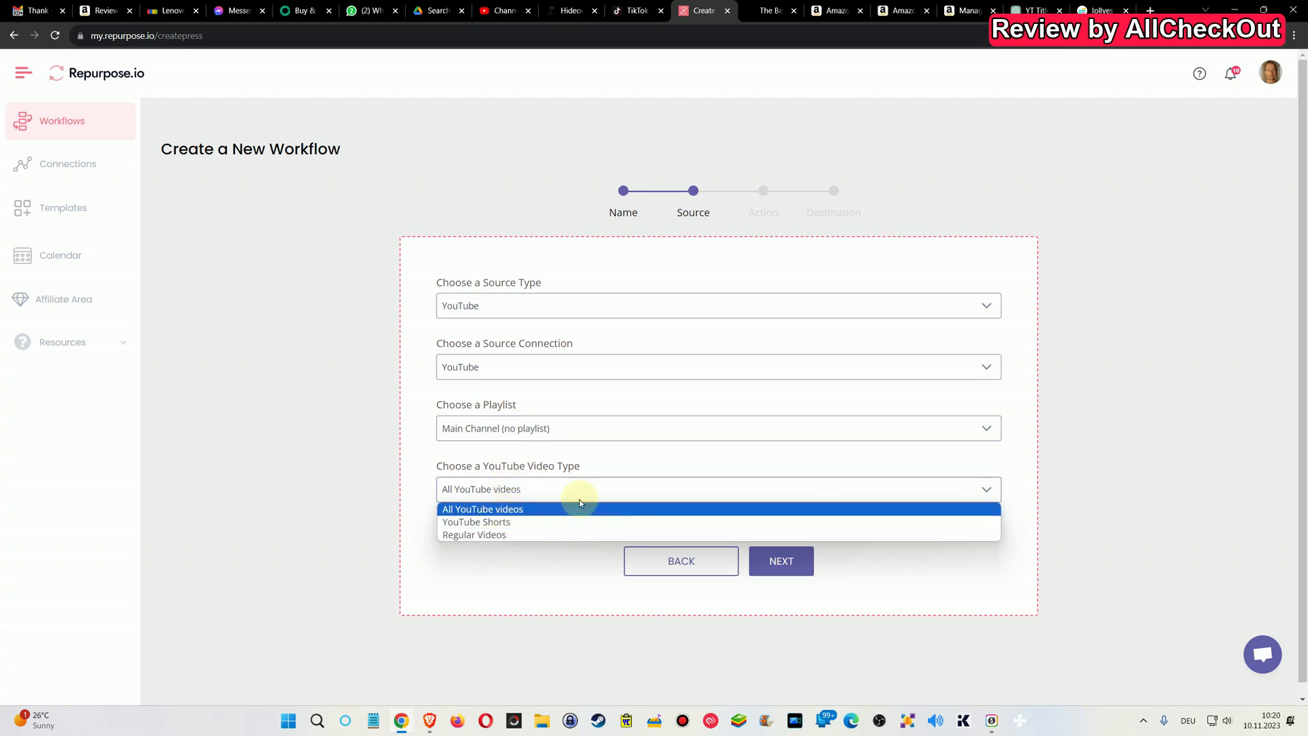
{"action": "left_click", "coordinate": [980, 515]}
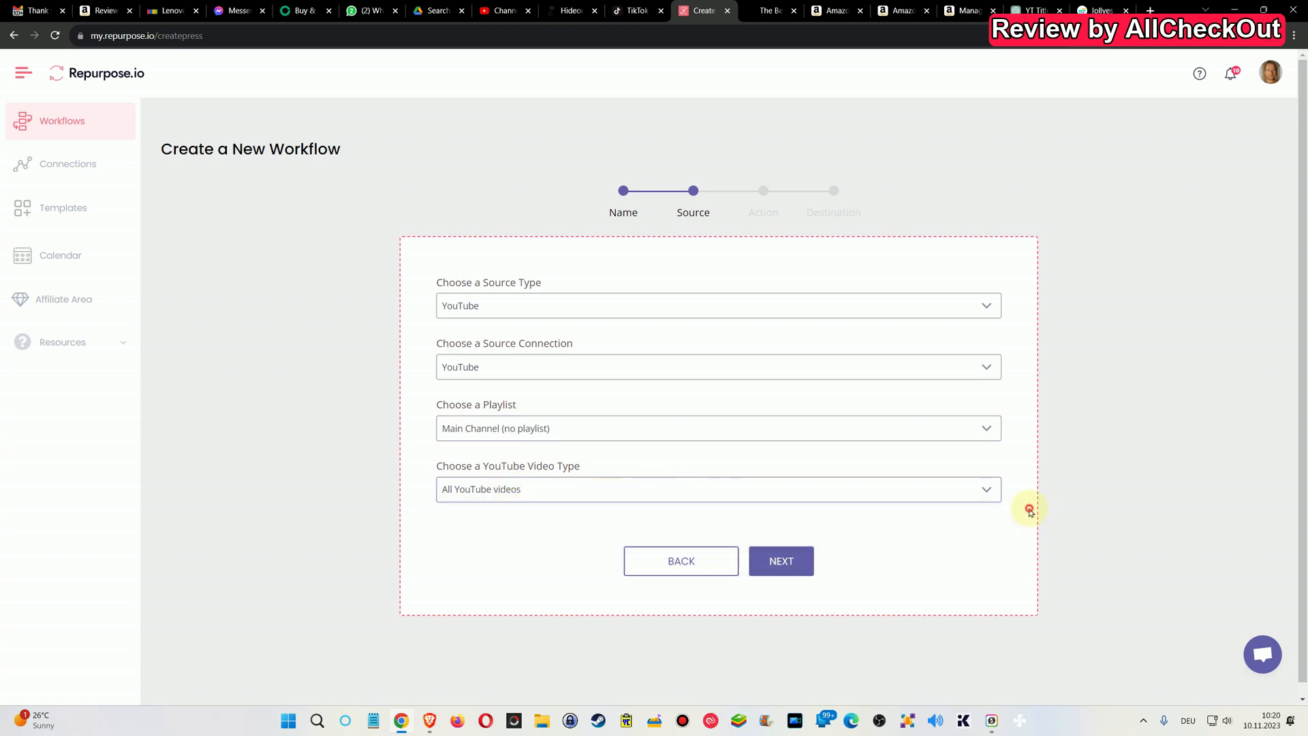
{"action": "left_click", "coordinate": [788, 565]}
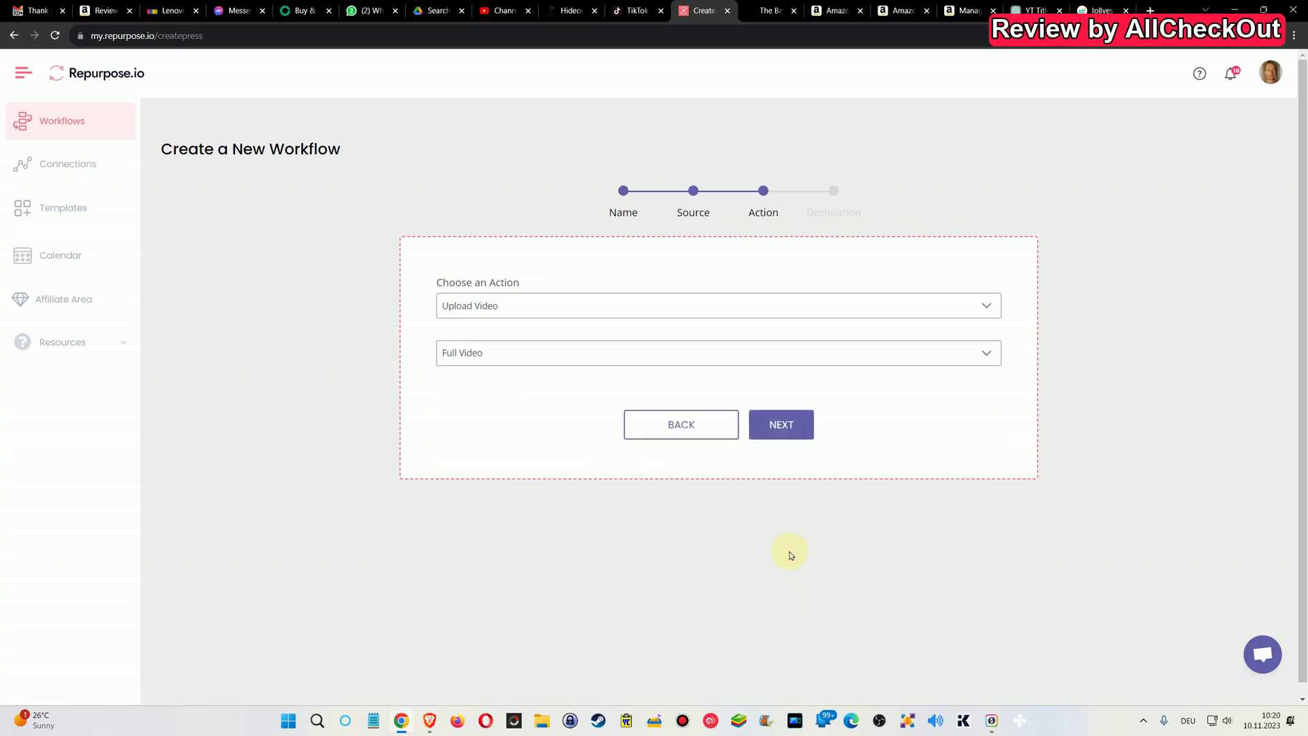
Examine the action and video length options, keep Upload Video and Full Video, and go back to the workflow's naming stage.
{"action": "left_click", "coordinate": [908, 312]}
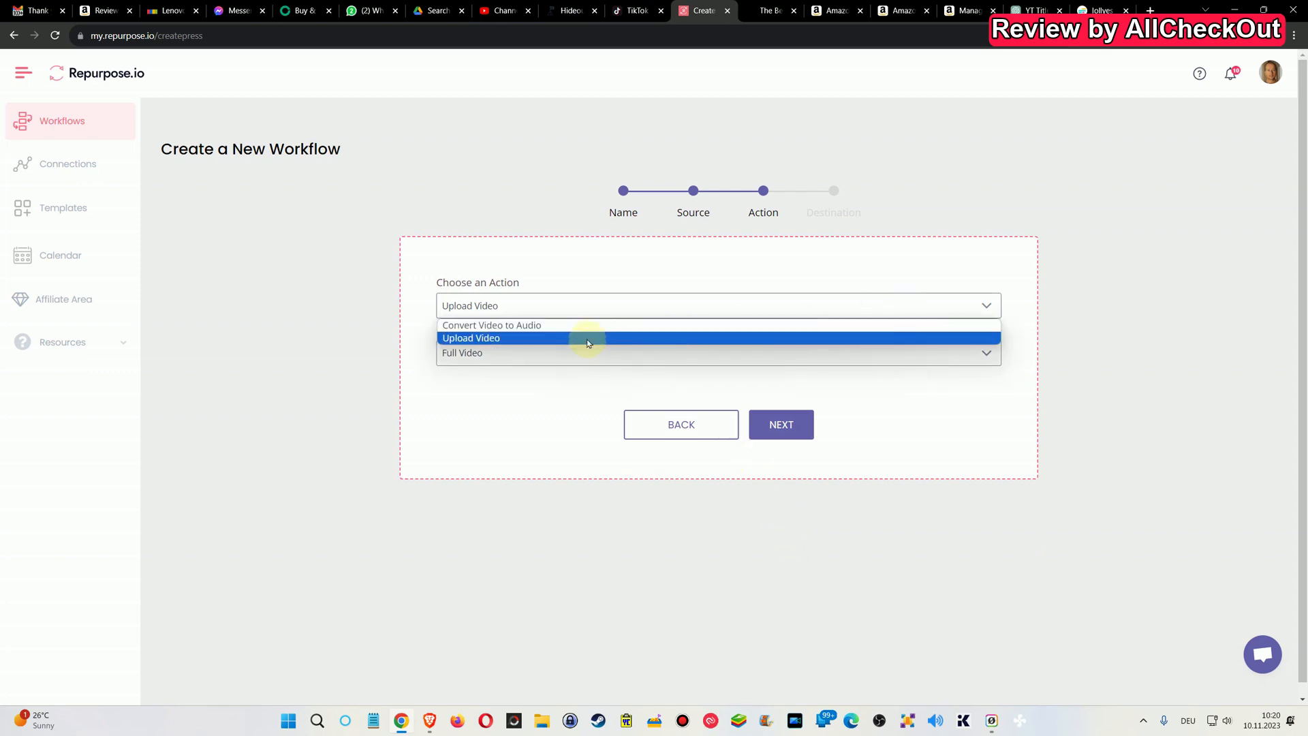
{"action": "left_click", "coordinate": [508, 376]}
{"action": "left_click", "coordinate": [630, 350]}
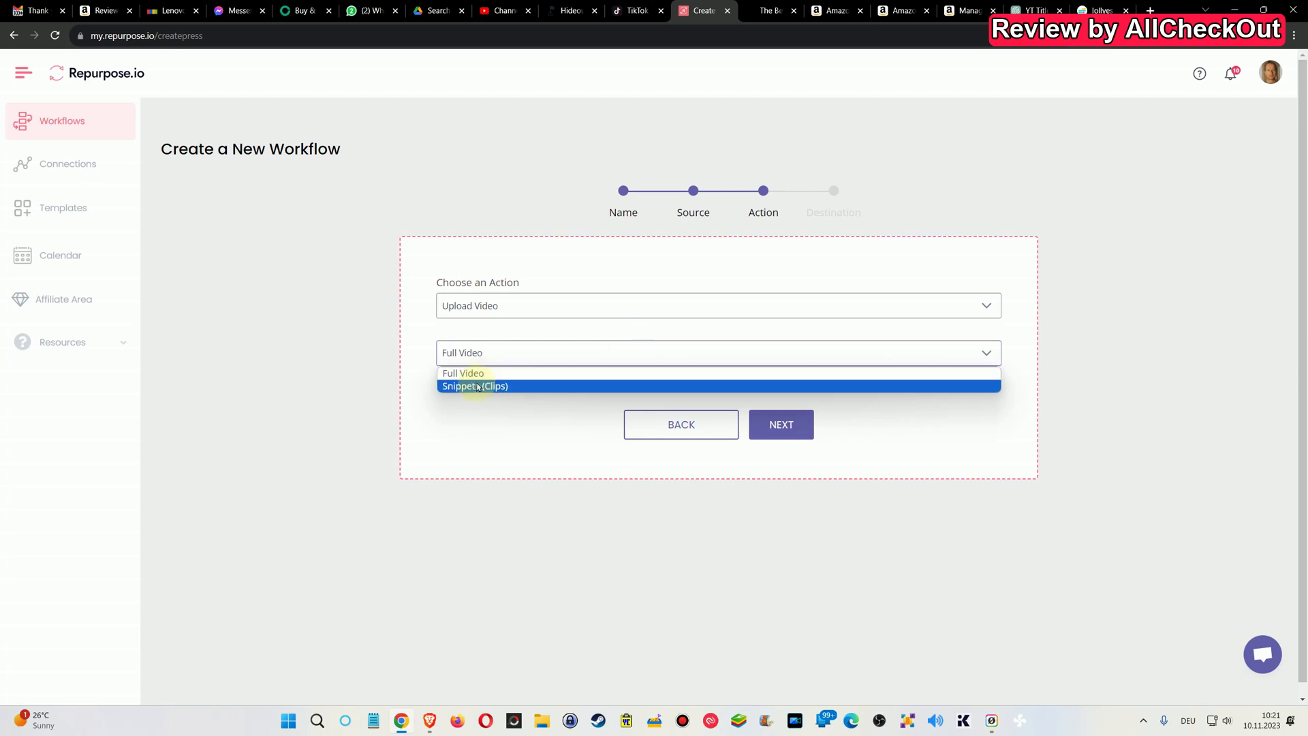
{"action": "left_click", "coordinate": [866, 434]}
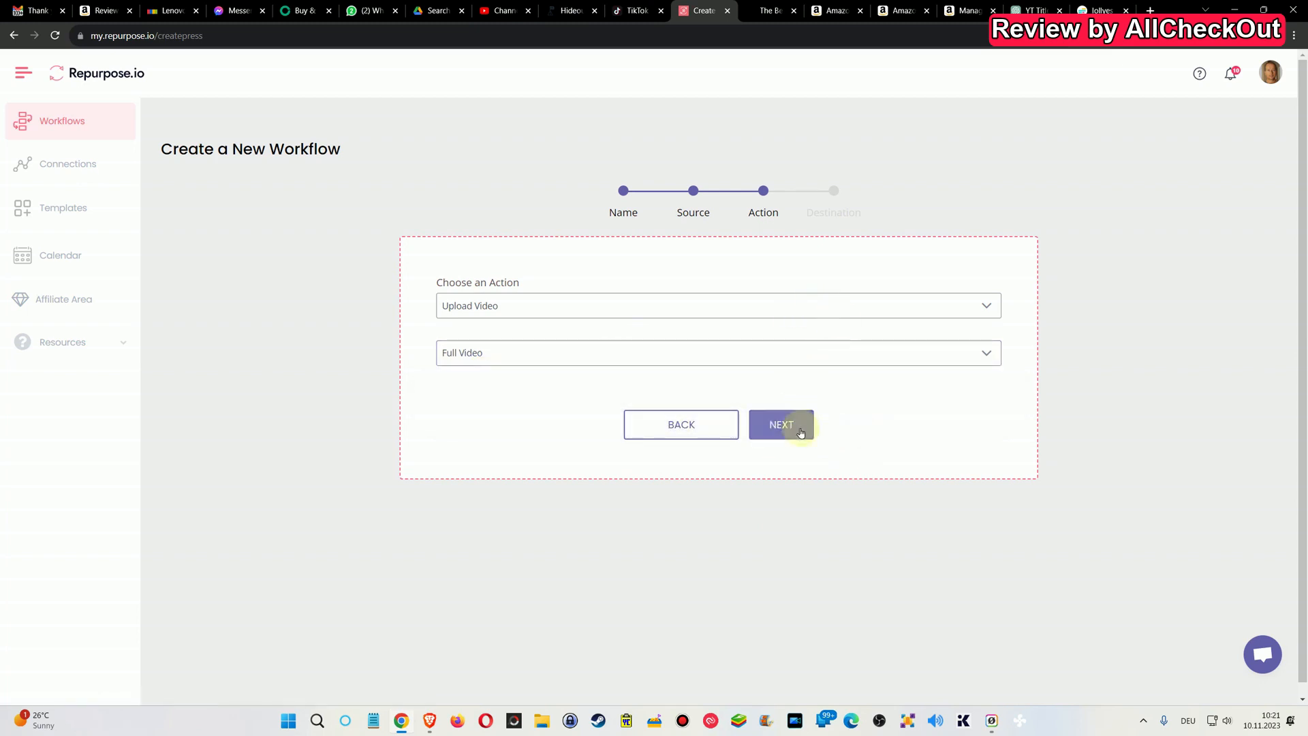
{"action": "left_click", "coordinate": [681, 428]}
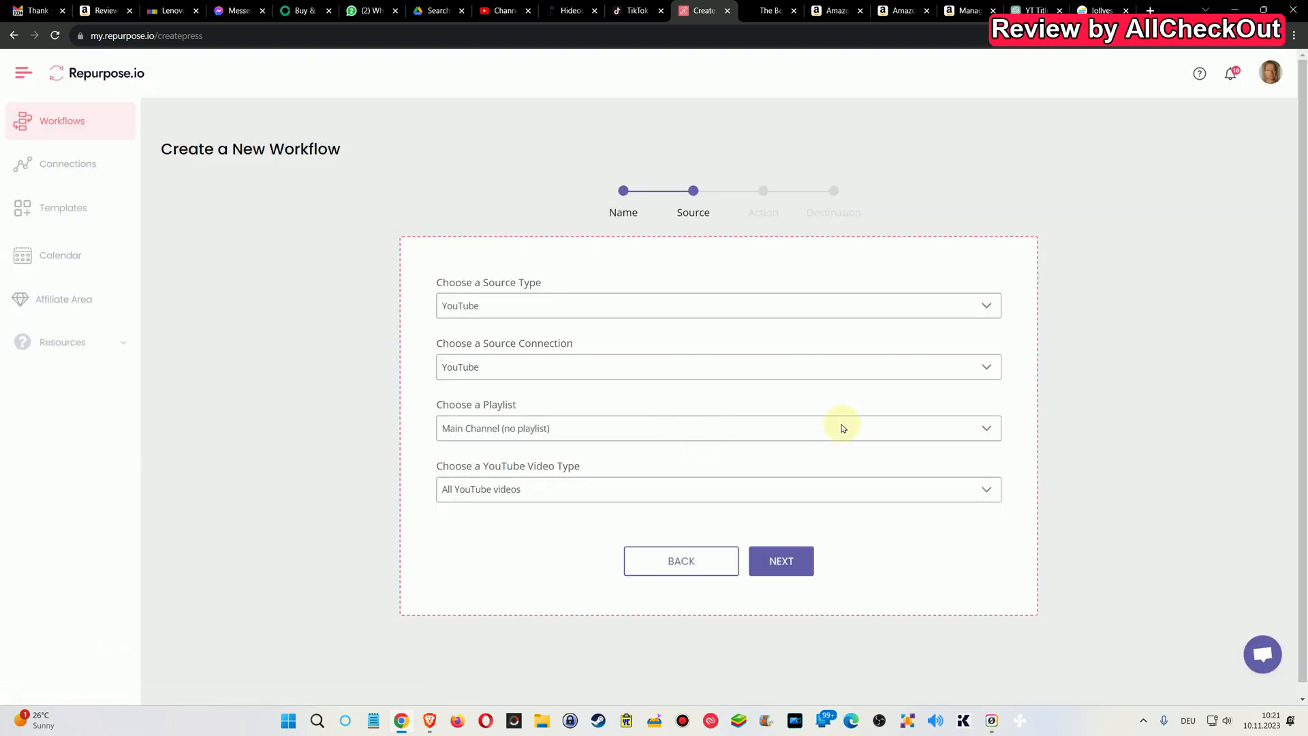
{"action": "left_click", "coordinate": [682, 557]}
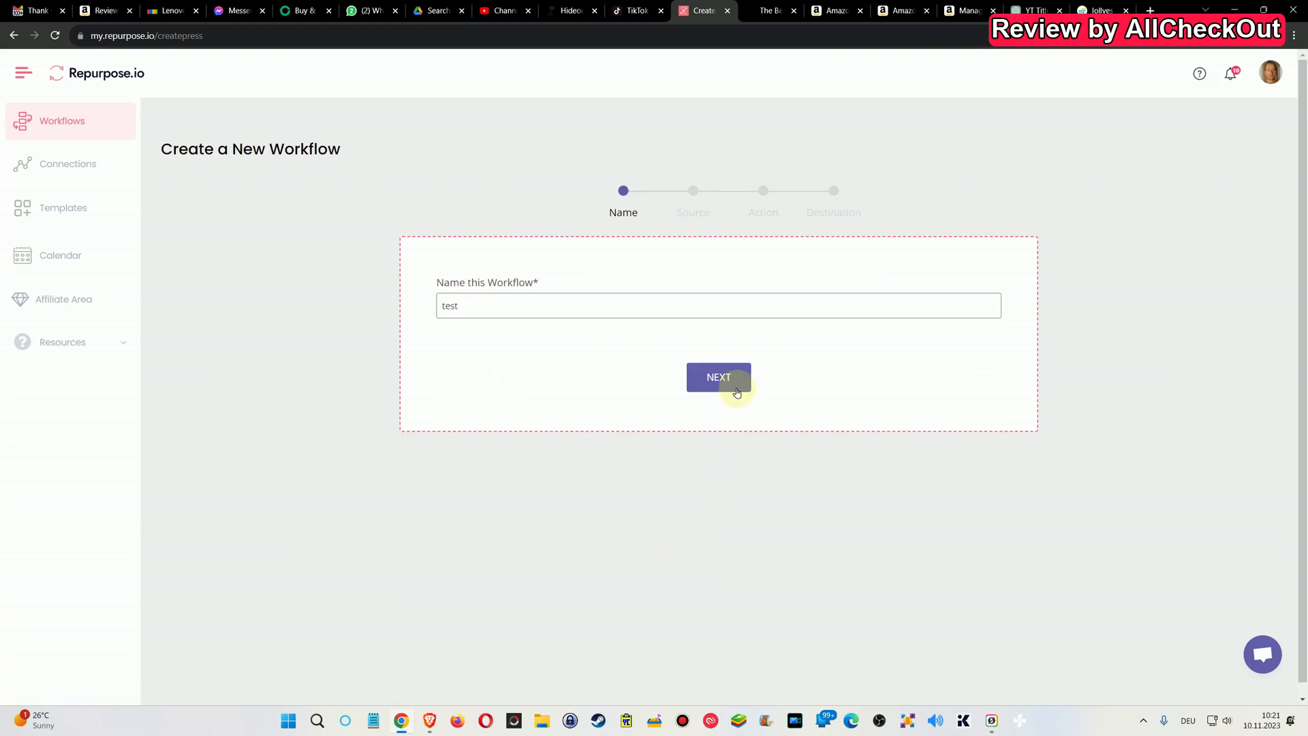
Abandon the new workflow and switch the From YouTube To TikTok workflow's publish mode to Manual.
{"action": "left_click", "coordinate": [67, 121]}
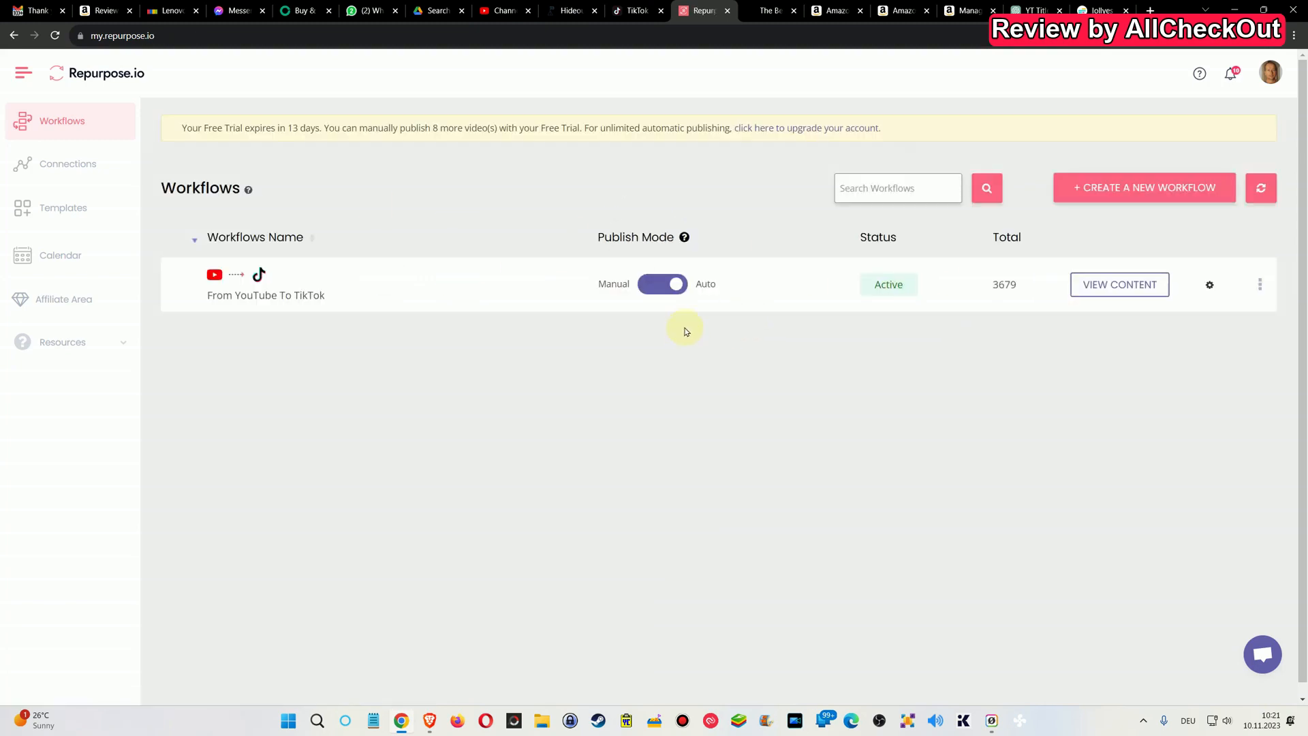
{"action": "left_click", "coordinate": [671, 286]}
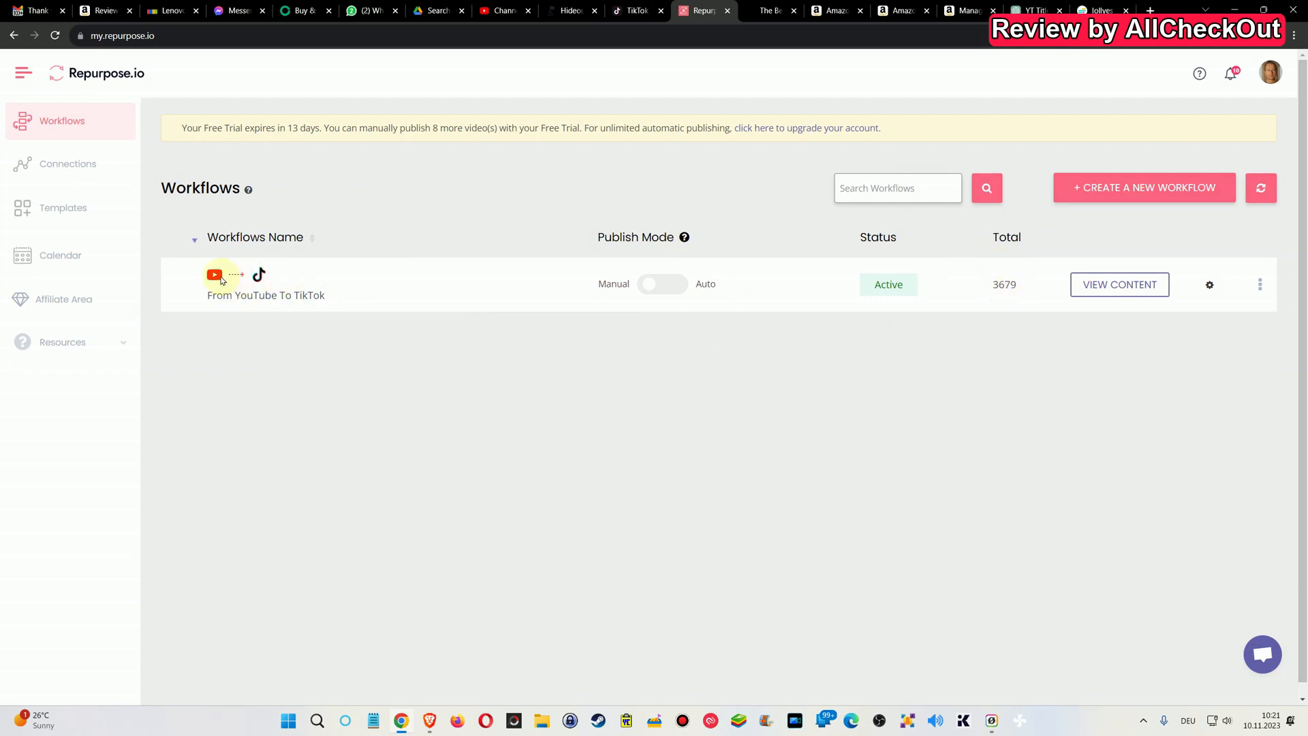
Open the YouTube to TikTok workflow's content, examine the publish preview of the Leadchuang power strip video, and close it without publishing.
{"action": "left_click", "coordinate": [1122, 291]}
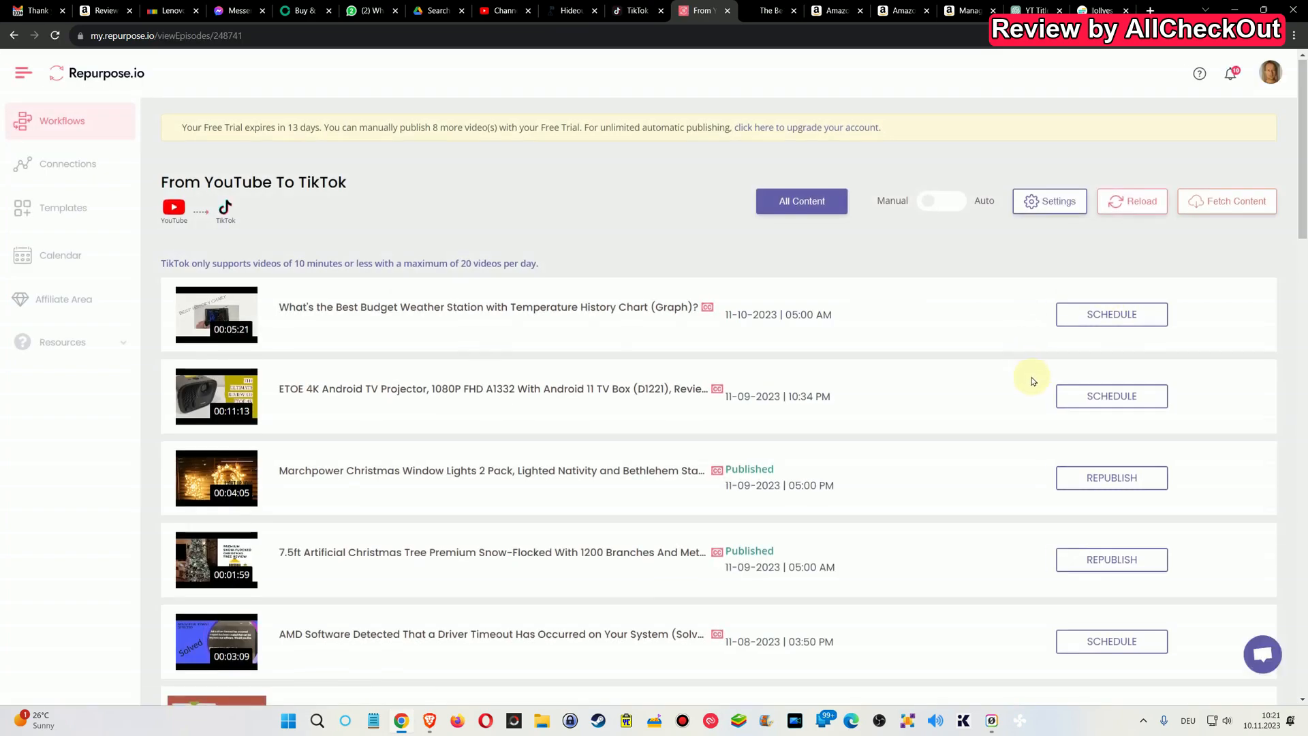
{"action": "scroll", "coordinate": [1031, 377], "scroll_direction": "down", "scroll_amount": 15}
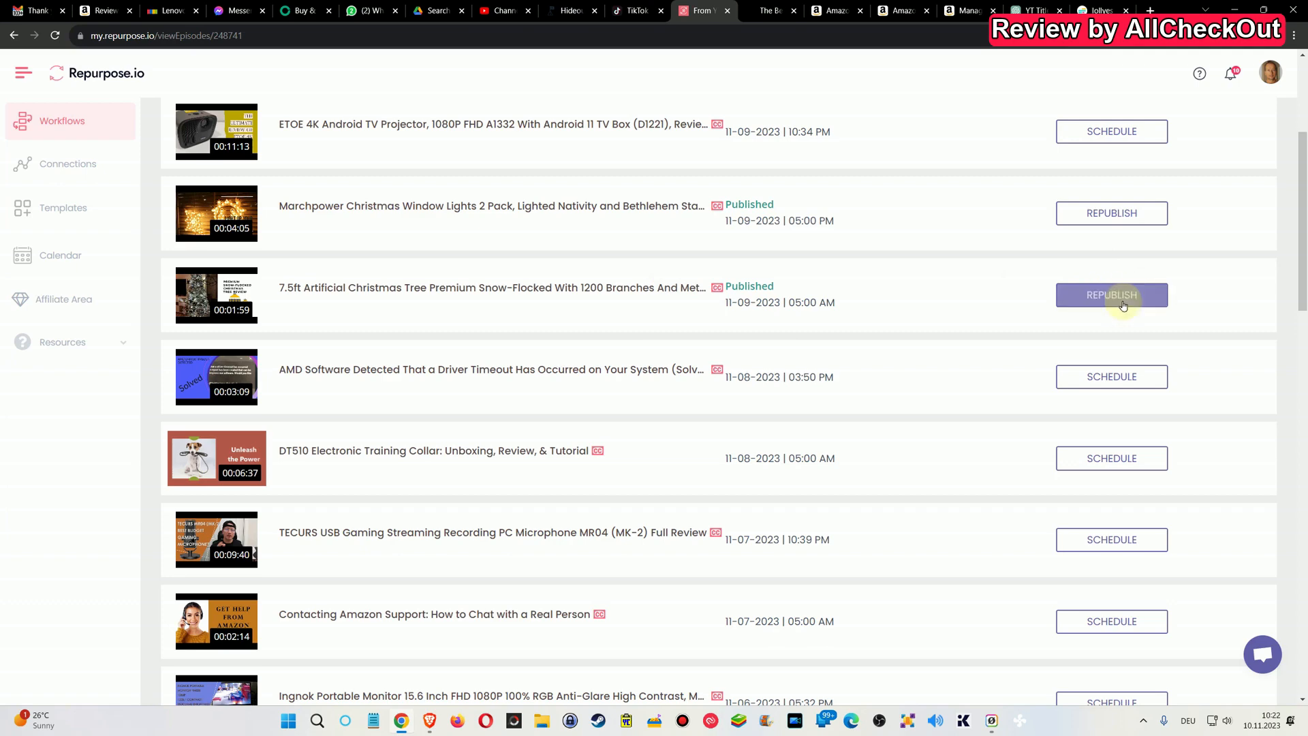
{"action": "scroll", "coordinate": [1136, 299], "scroll_direction": "down", "scroll_amount": 2}
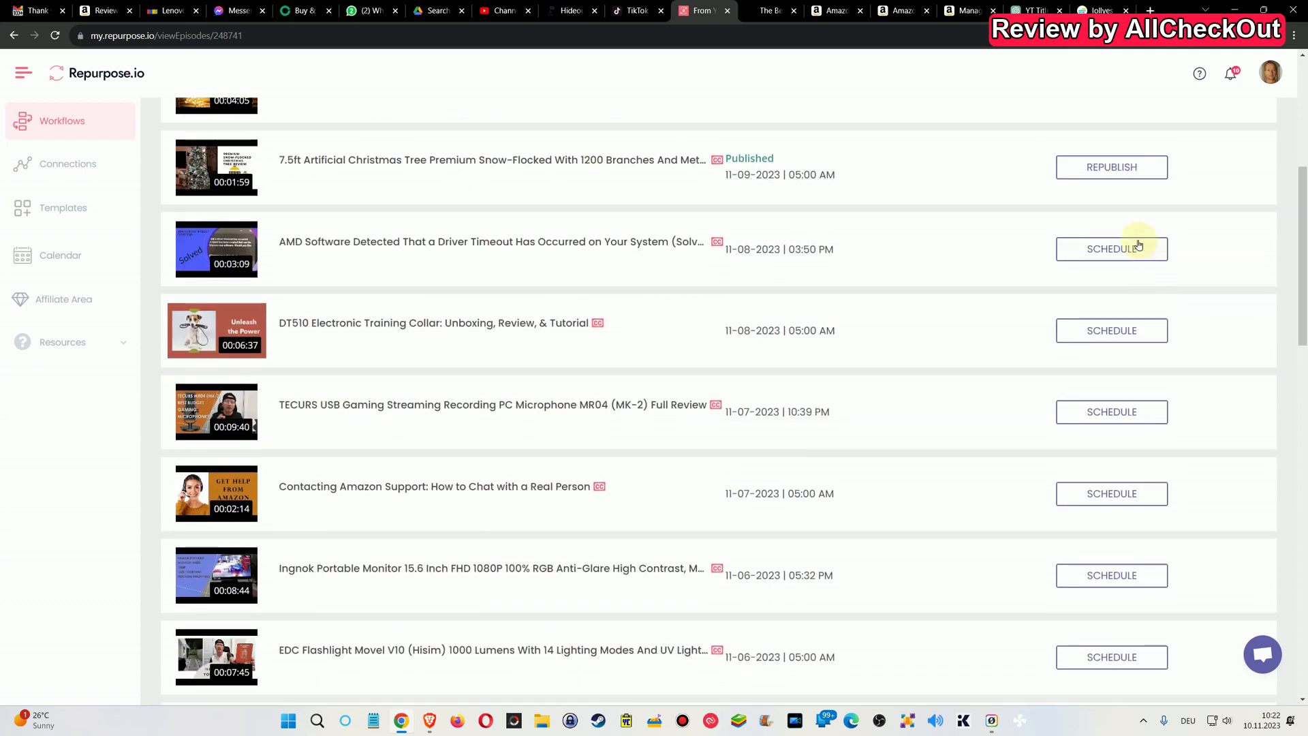
{"action": "scroll", "coordinate": [1138, 245], "scroll_direction": "down", "scroll_amount": 8}
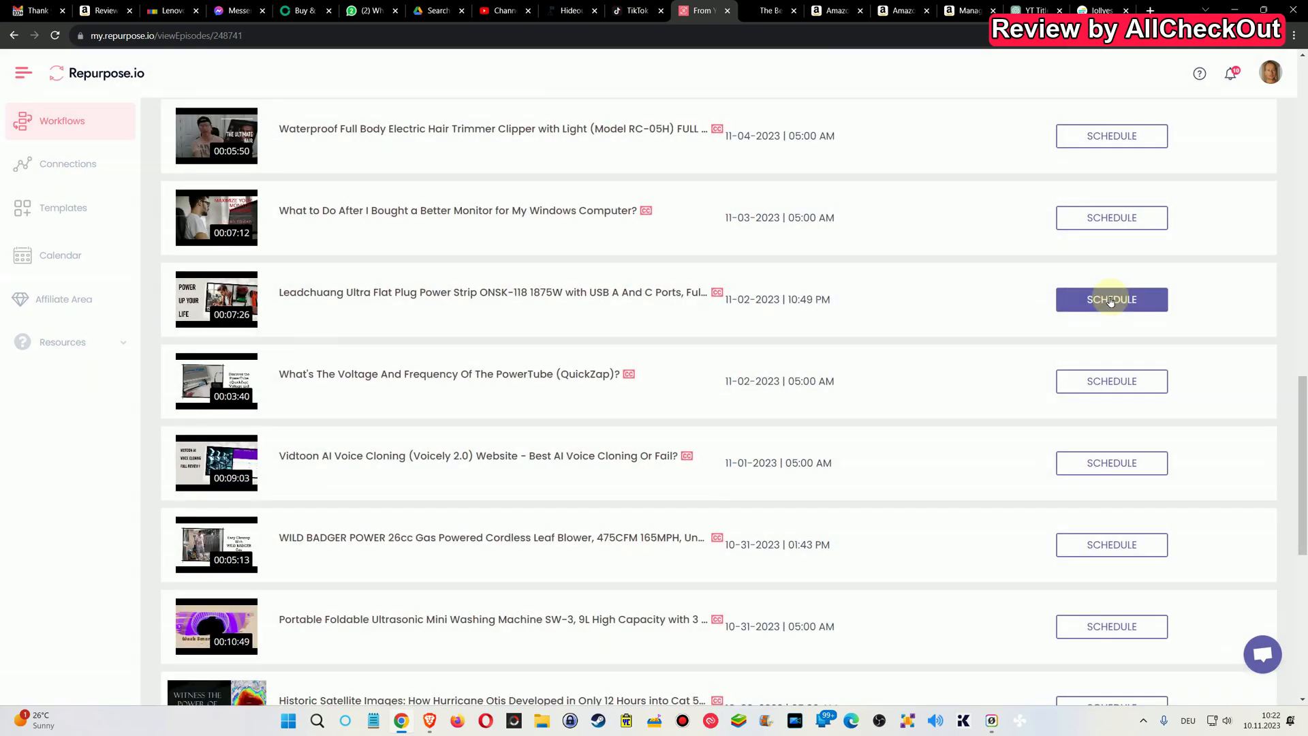
{"action": "left_click", "coordinate": [1111, 300]}
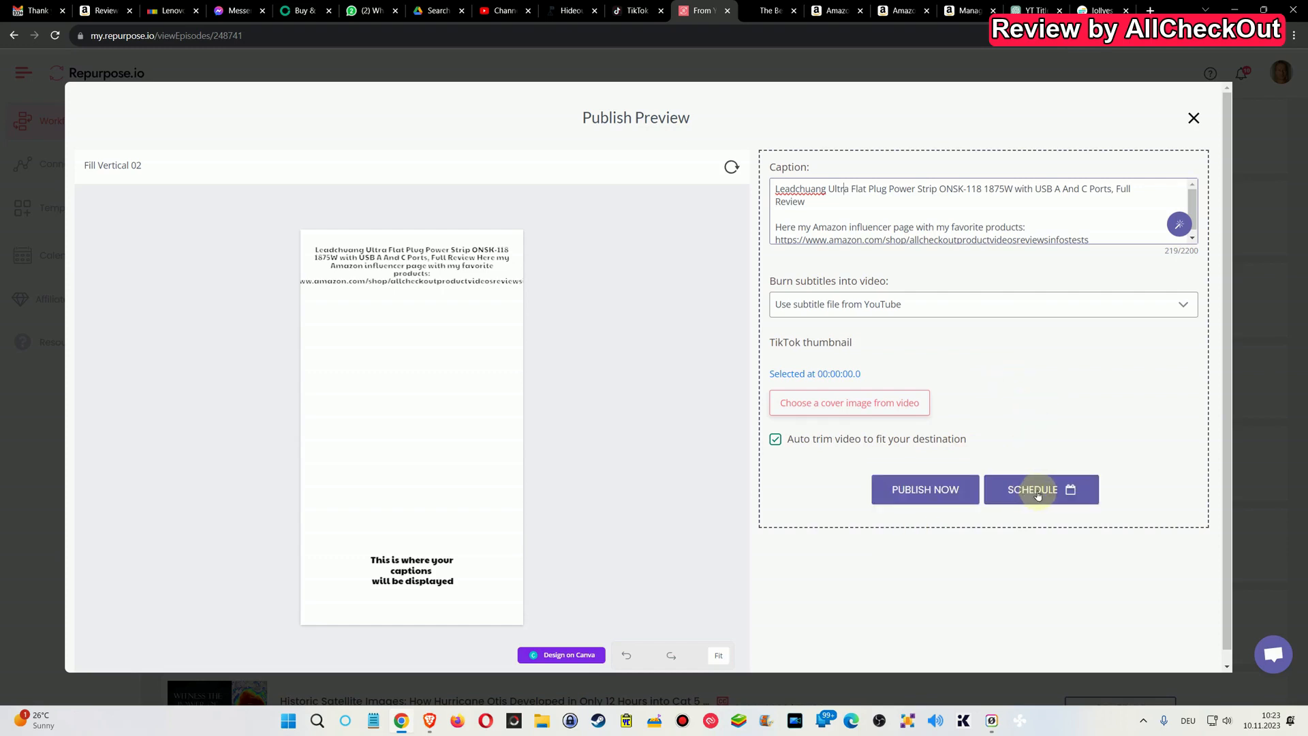
{"action": "left_click", "coordinate": [1195, 114]}
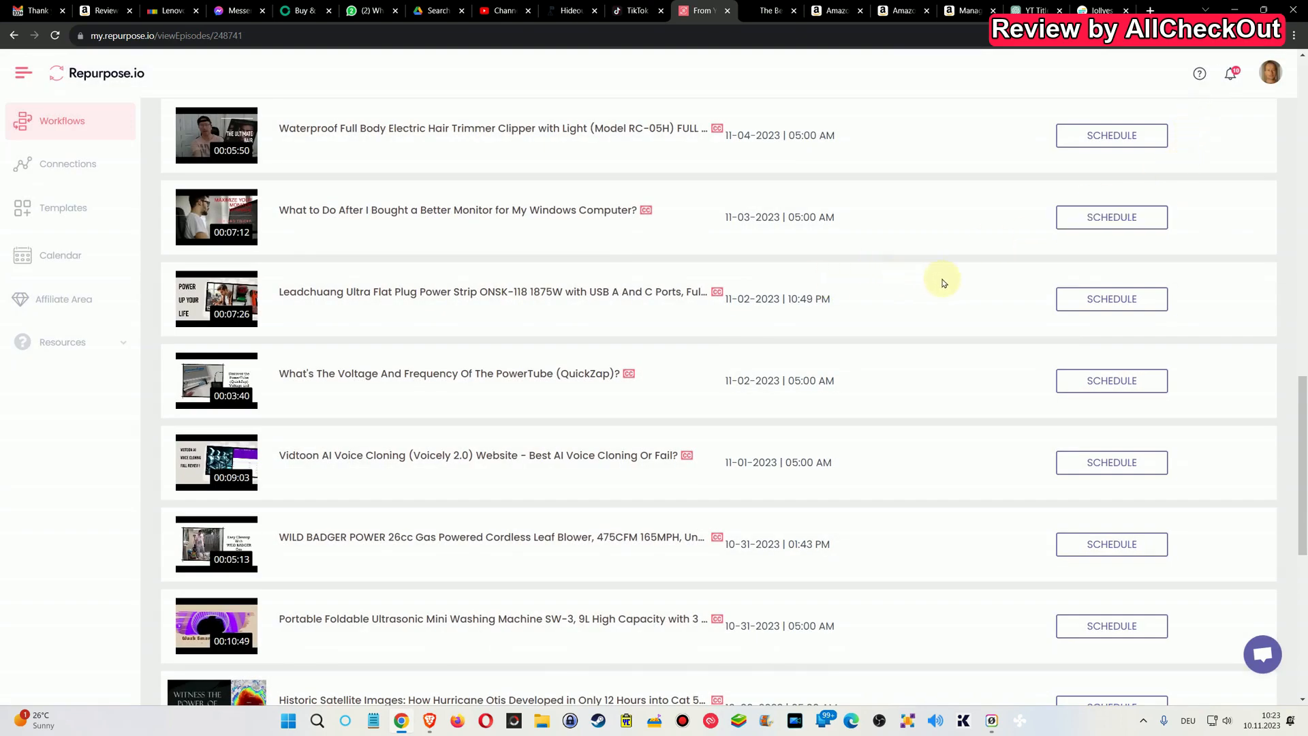
Start switching the workflow to Auto, keep Based on a publishing schedule and Yes - also schedule all my existing content, and proceed to the schedule.
{"action": "scroll", "coordinate": [943, 283], "scroll_direction": "up", "scroll_amount": 12}
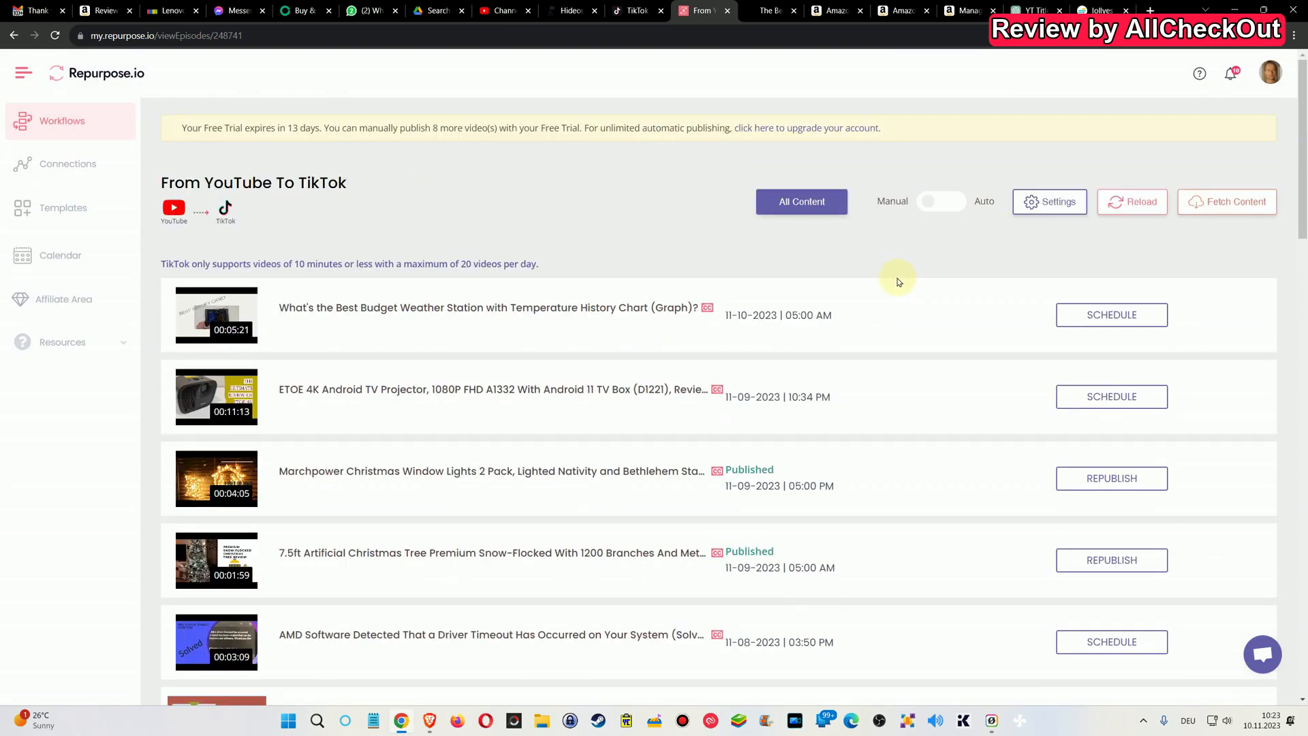
{"action": "left_click", "coordinate": [943, 204]}
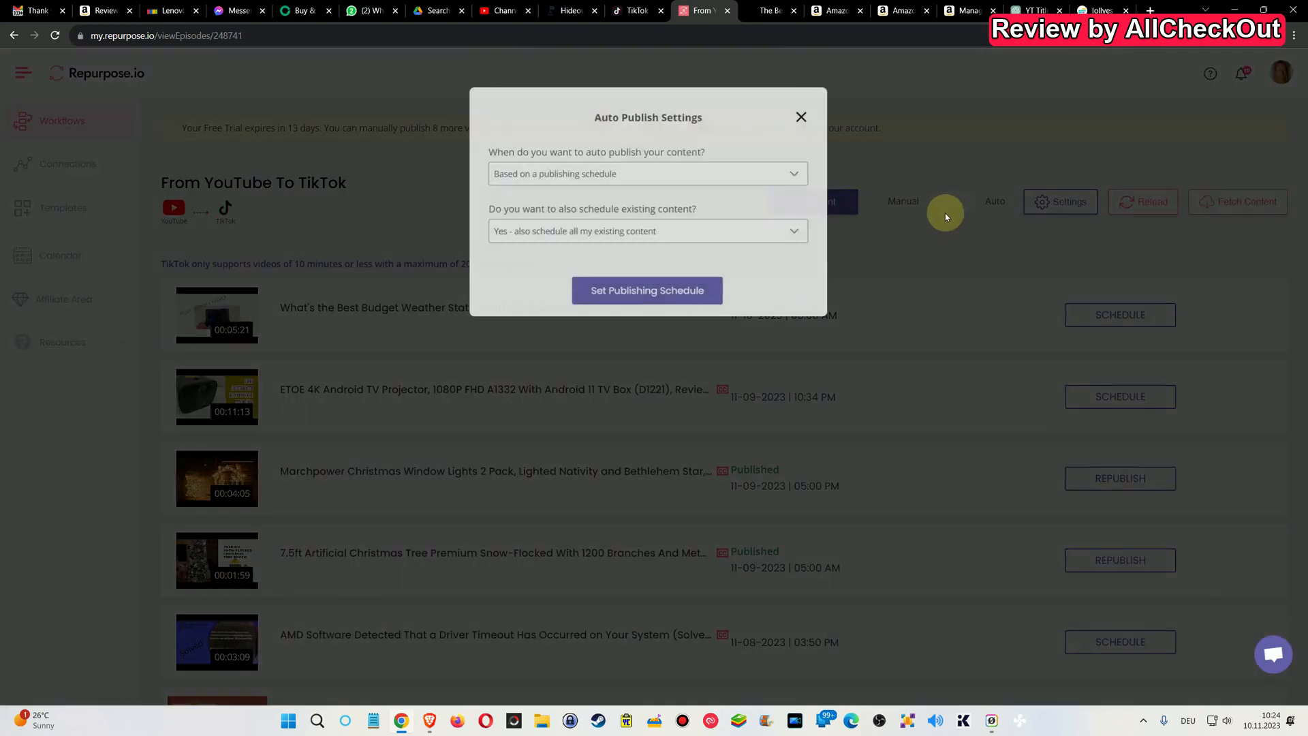
{"action": "left_click", "coordinate": [636, 175]}
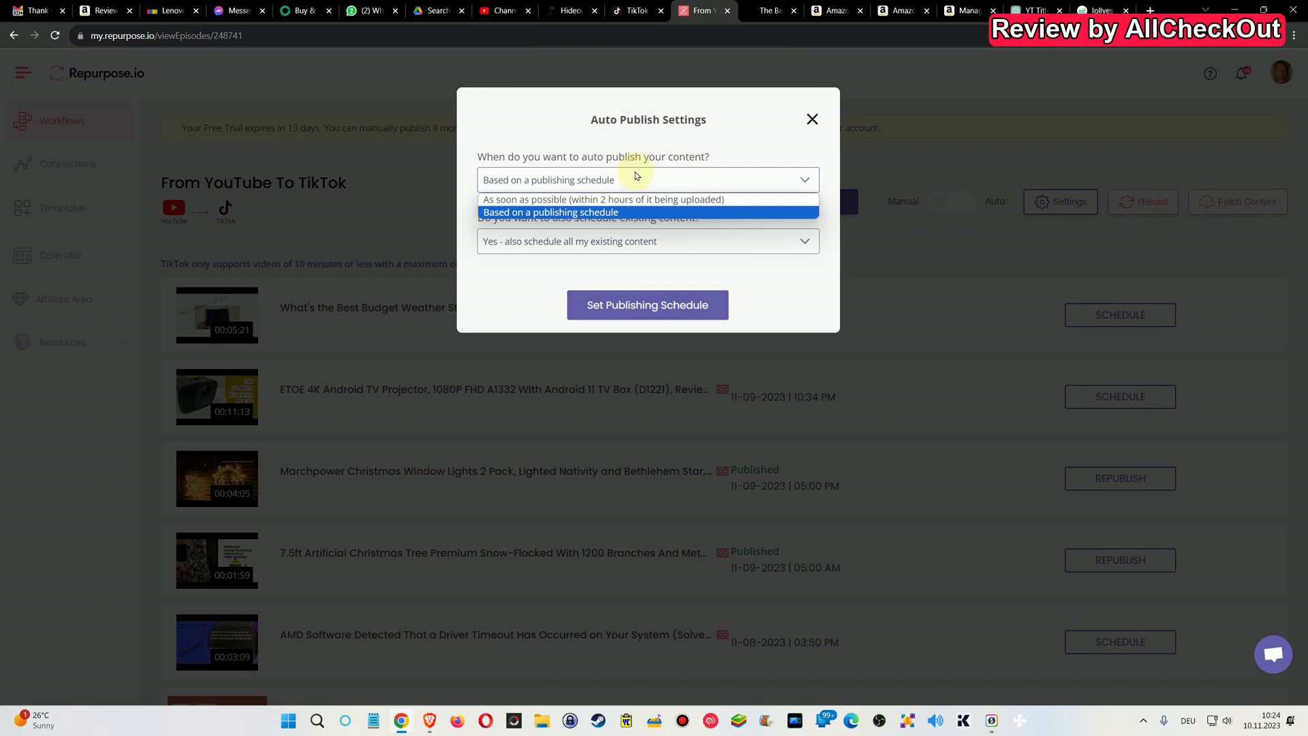
{"action": "left_click", "coordinate": [602, 213]}
{"action": "left_click", "coordinate": [627, 249]}
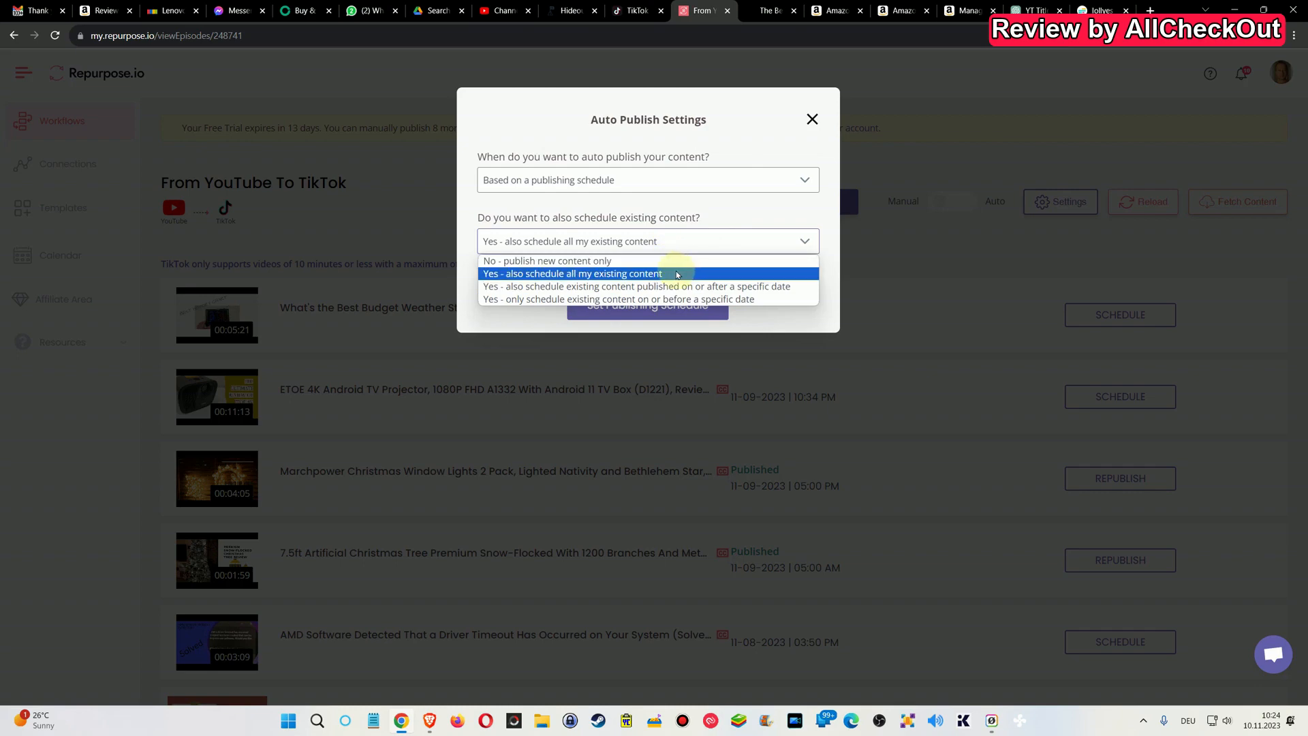
{"action": "left_click", "coordinate": [812, 119]}
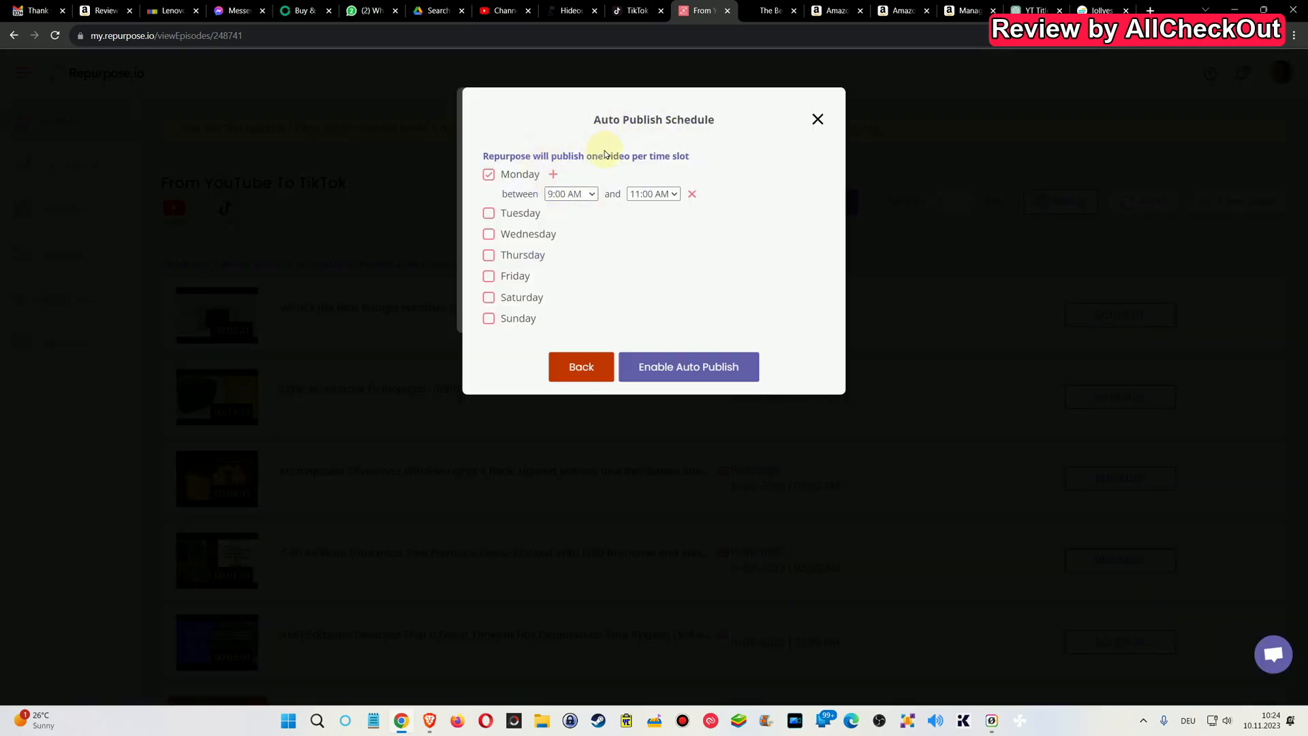
Add Tuesday through Sunday to the auto publish schedule.
{"action": "left_click", "coordinate": [489, 213]}
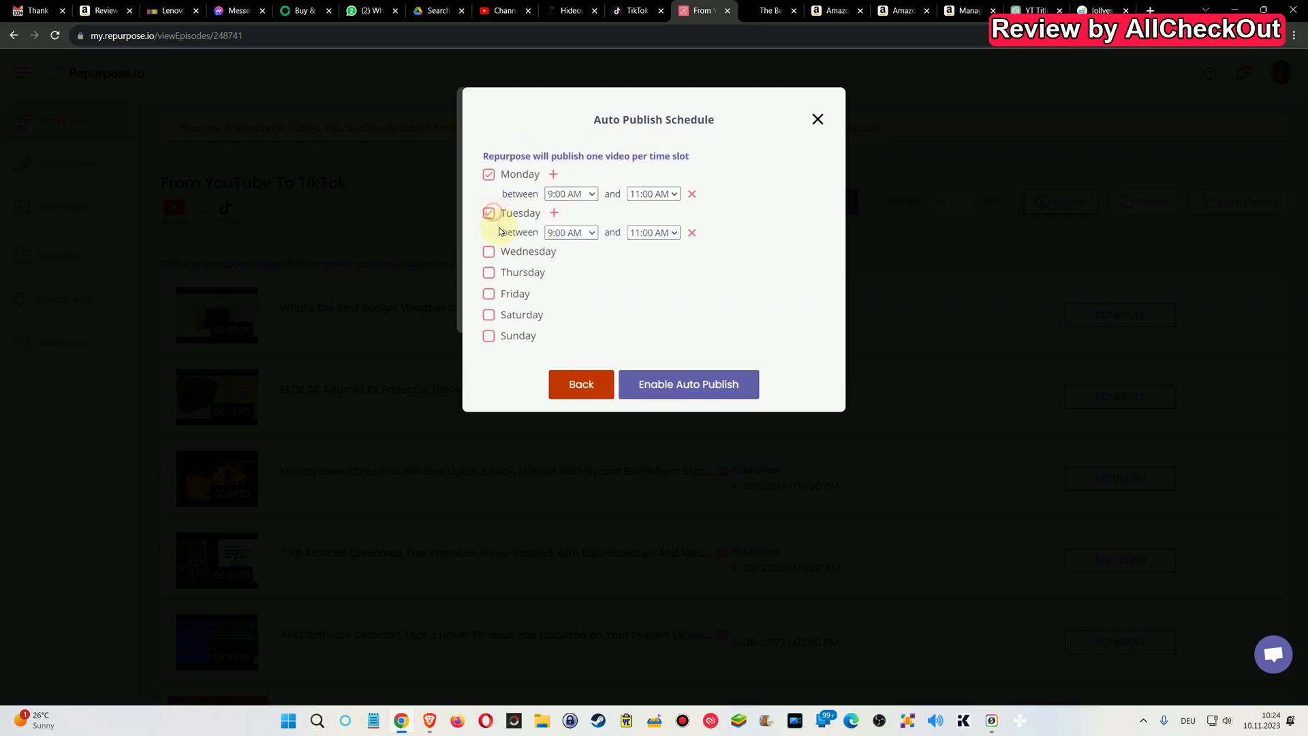
{"action": "left_click", "coordinate": [488, 251]}
{"action": "left_click", "coordinate": [489, 290]}
{"action": "left_click", "coordinate": [488, 328]}
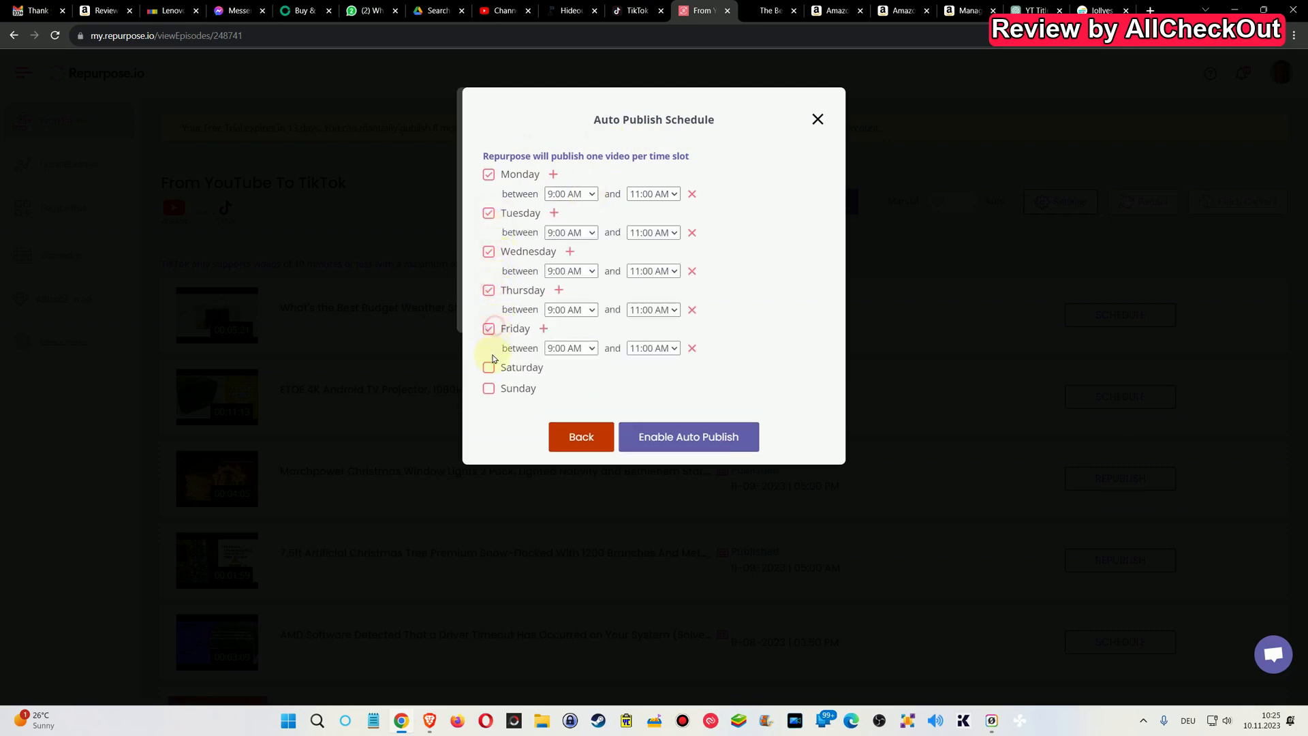
{"action": "left_click", "coordinate": [488, 367]}
{"action": "left_click", "coordinate": [488, 406]}
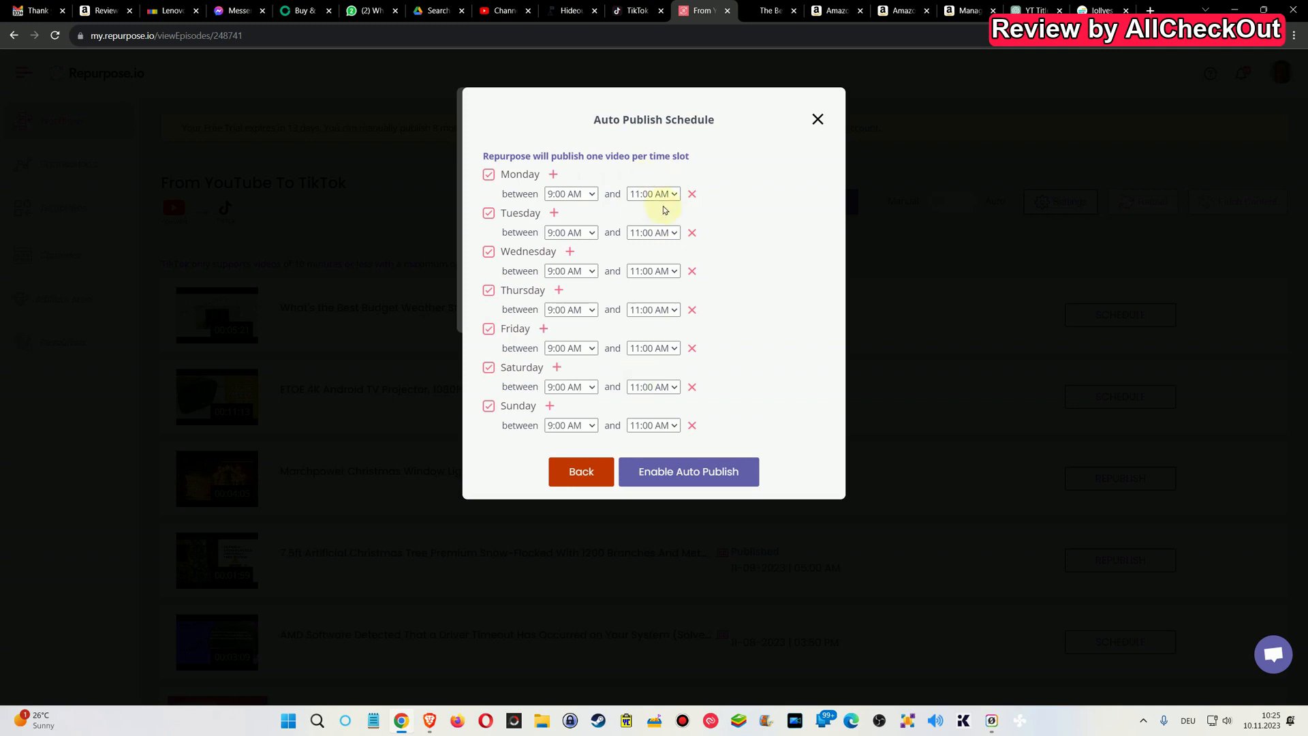
Set the end times of the Monday, Tuesday and Wednesday publishing slots to 11:59 PM.
{"action": "left_click", "coordinate": [655, 194]}
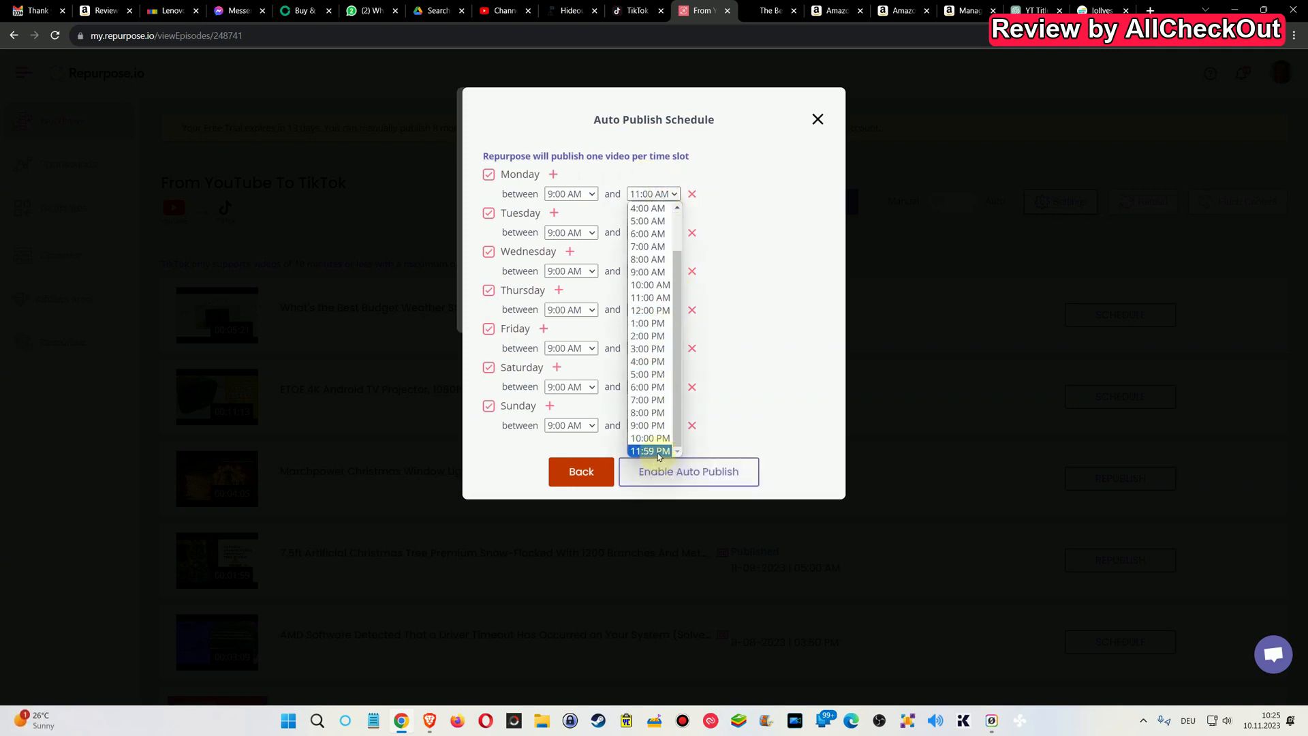
{"action": "left_click", "coordinate": [654, 450]}
{"action": "left_click", "coordinate": [666, 233]}
{"action": "scroll", "coordinate": [657, 436], "scroll_direction": "down", "scroll_amount": 2}
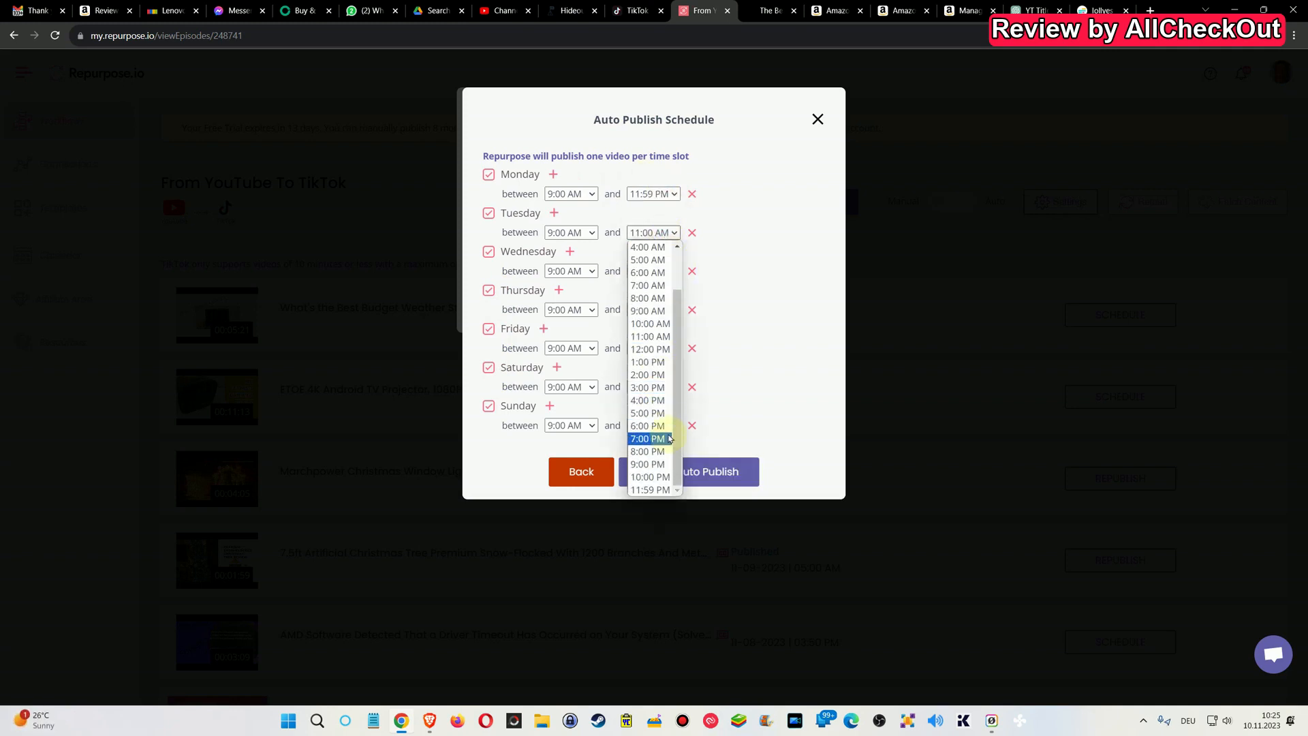
{"action": "left_click", "coordinate": [664, 487]}
{"action": "left_click", "coordinate": [671, 272]}
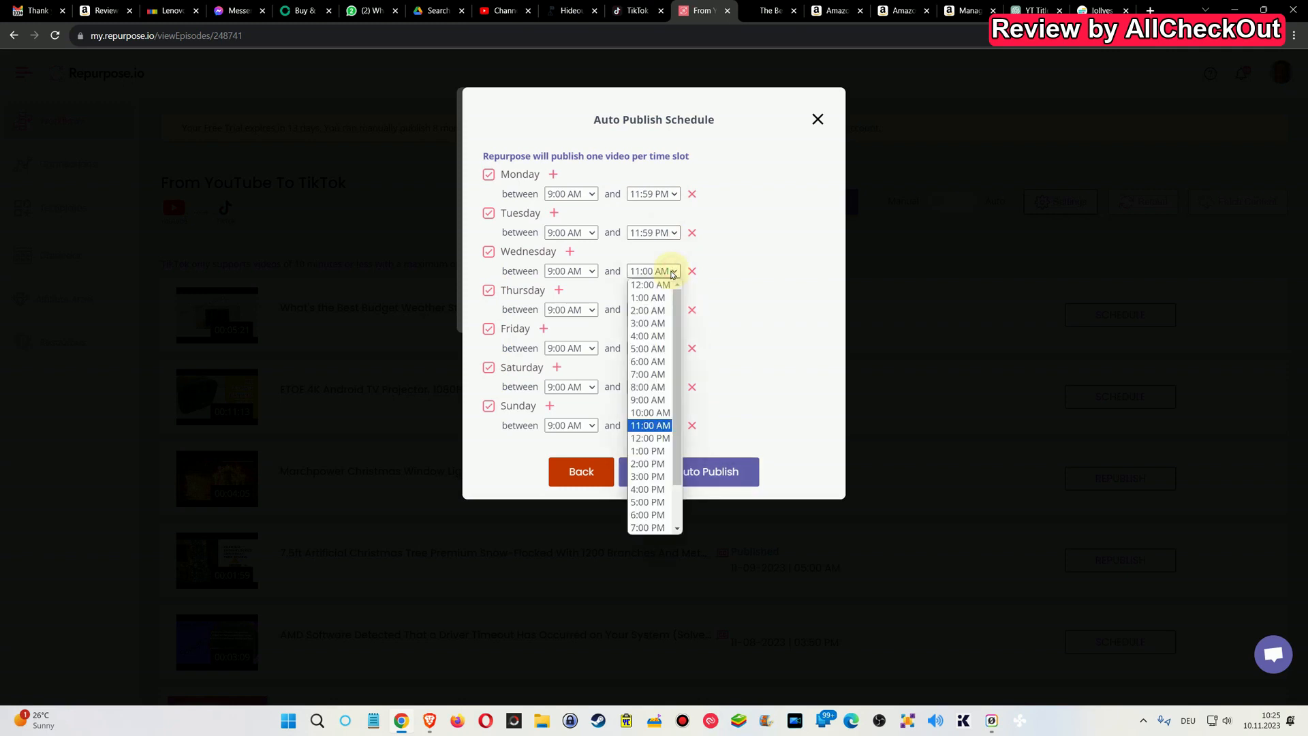
{"action": "scroll", "coordinate": [654, 436], "scroll_direction": "down", "scroll_amount": 3}
{"action": "left_click", "coordinate": [660, 530]}
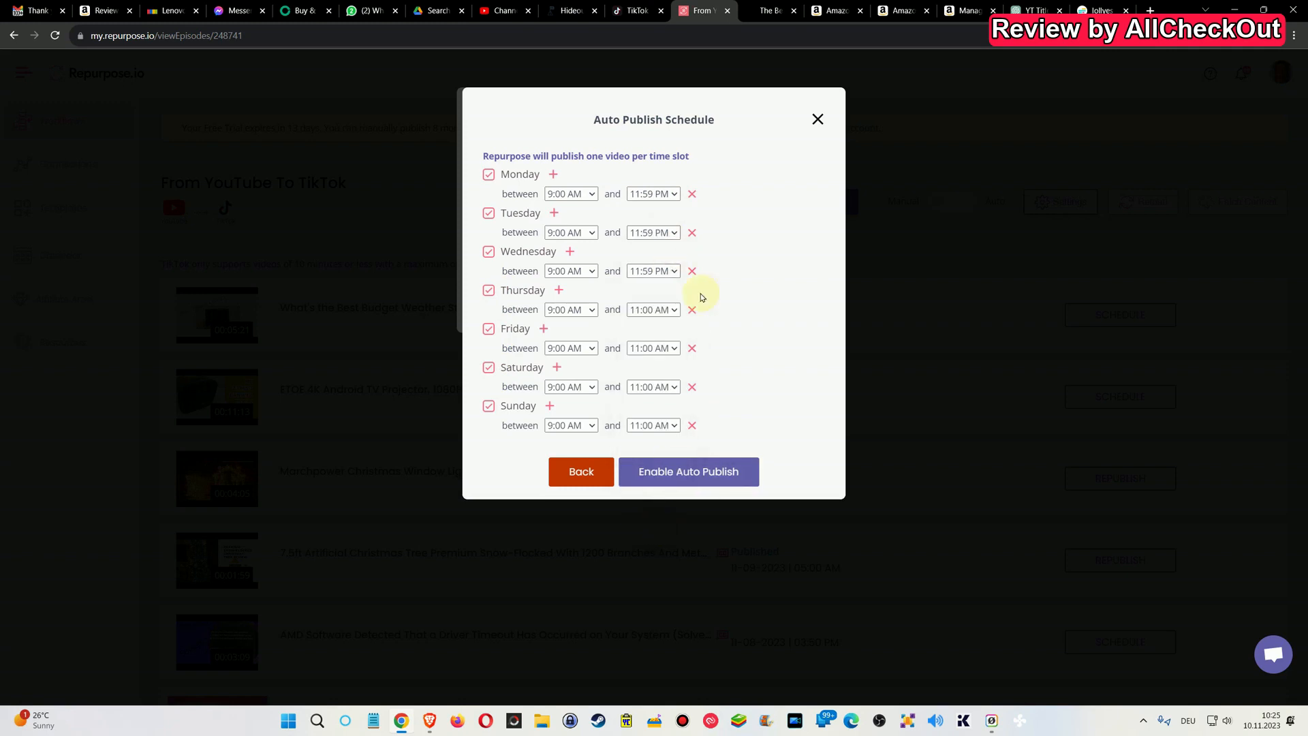
Set the end of Thursday's publishing slot to 7:00 PM and of Friday's to 11:59 PM.
{"action": "left_click", "coordinate": [671, 310]}
{"action": "left_click", "coordinate": [667, 567]}
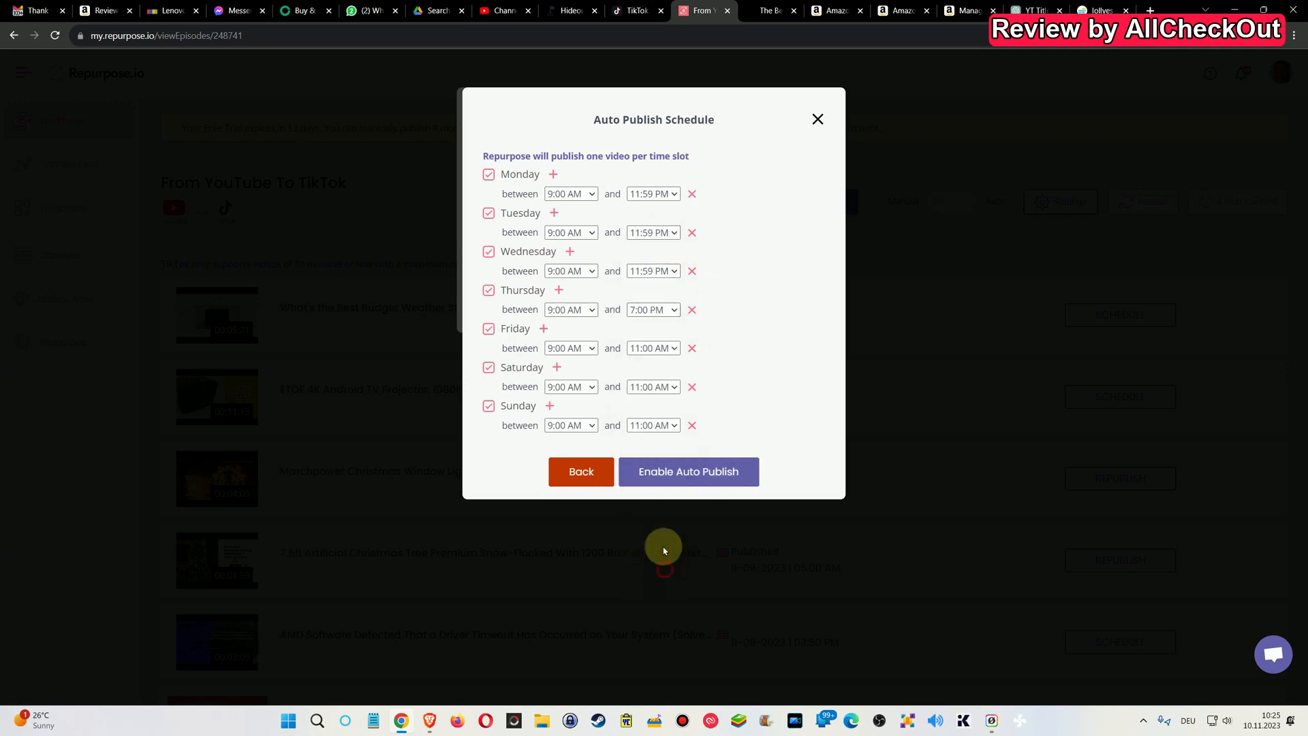
{"action": "left_click", "coordinate": [666, 348]}
{"action": "scroll", "coordinate": [671, 578], "scroll_direction": "down", "scroll_amount": 2}
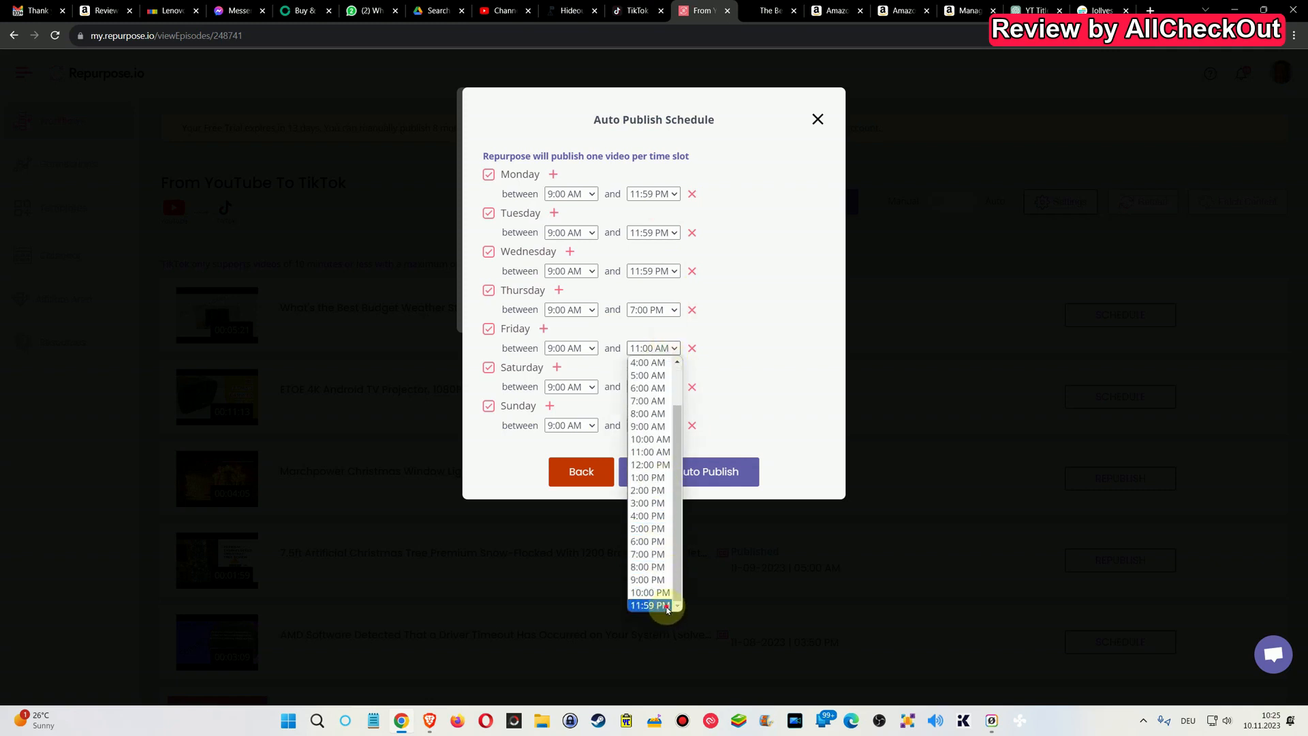
{"action": "left_click", "coordinate": [666, 604]}
Set the end times of the Saturday and Sunday publishing slots to 11:59 PM and enable auto publish.
{"action": "left_click", "coordinate": [669, 386]}
{"action": "scroll", "coordinate": [649, 553], "scroll_direction": "down", "scroll_amount": 1}
{"action": "scroll", "coordinate": [648, 553], "scroll_direction": "down", "scroll_amount": 2}
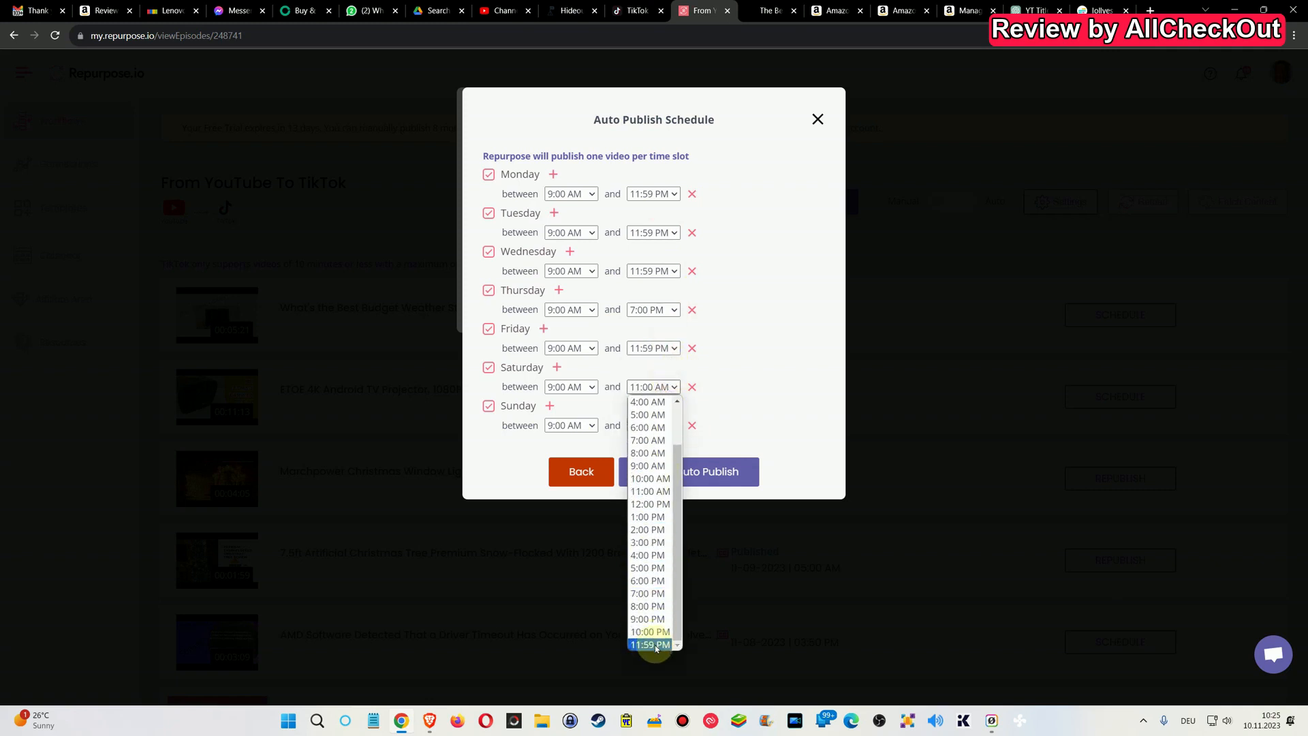
{"action": "left_click", "coordinate": [650, 642]}
{"action": "left_click", "coordinate": [666, 425]}
{"action": "scroll", "coordinate": [657, 558], "scroll_direction": "down", "scroll_amount": 3}
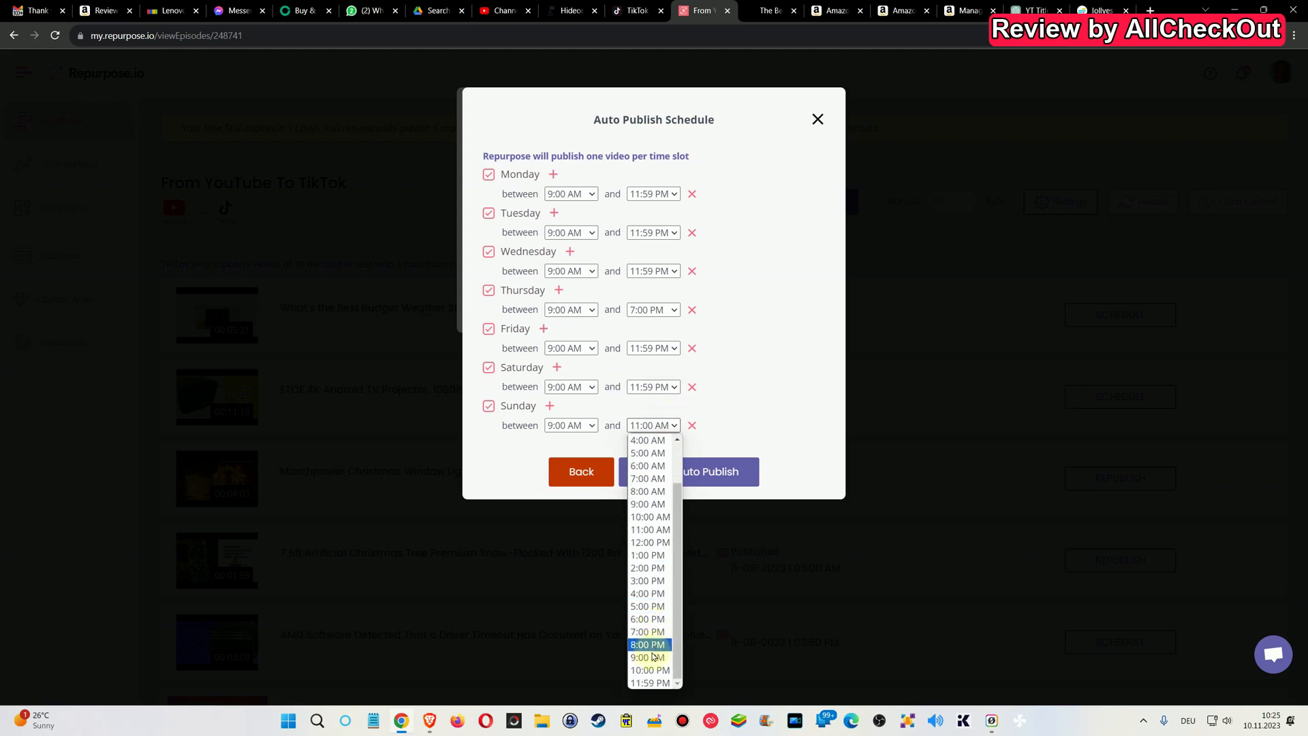
{"action": "left_click", "coordinate": [650, 679]}
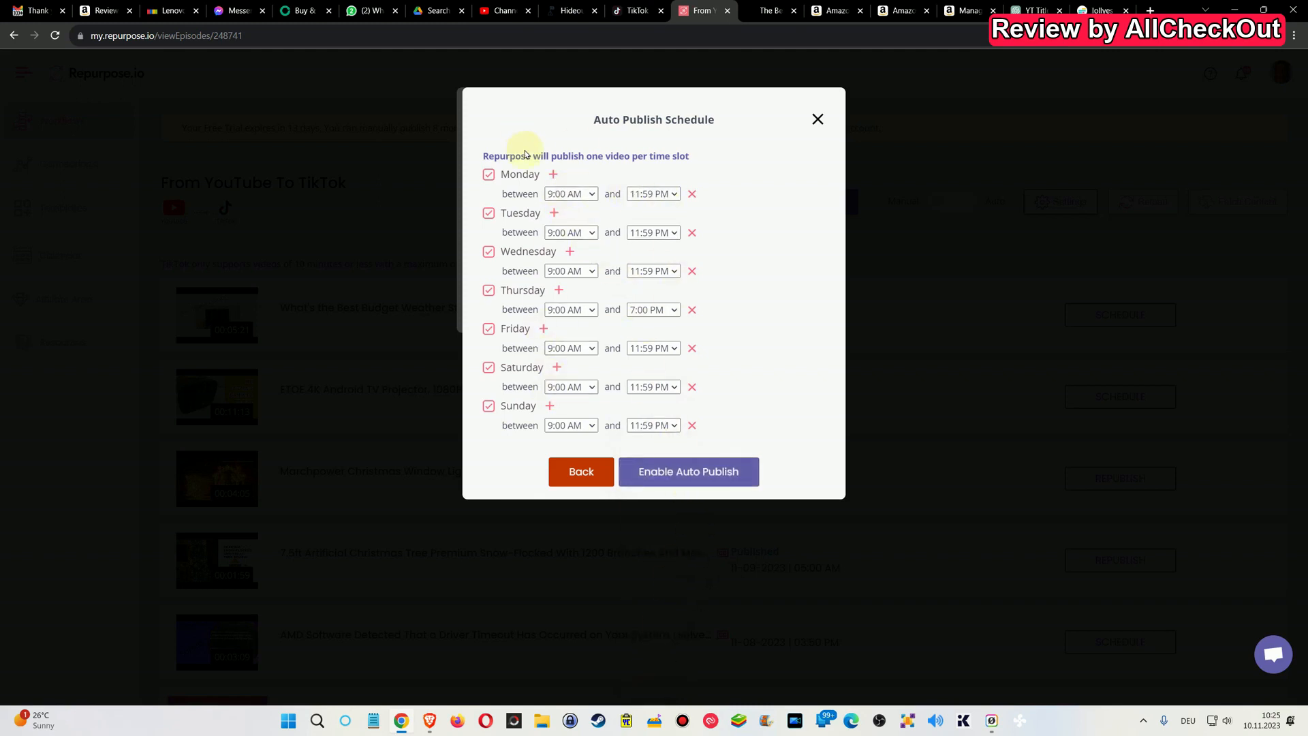
{"action": "left_click", "coordinate": [686, 472]}
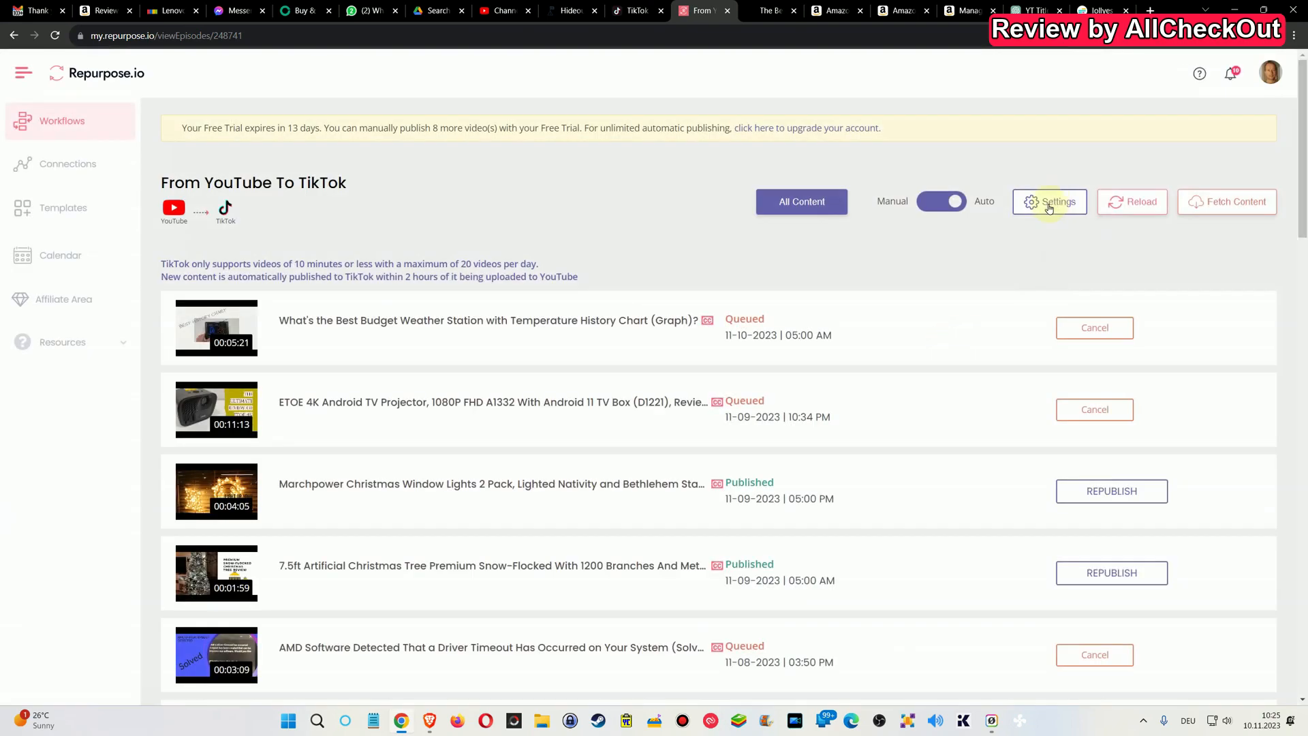
Open the workflow's settings and examine the video style choices and the intro and outro file options, keeping Custom templates.
{"action": "left_click", "coordinate": [1047, 202]}
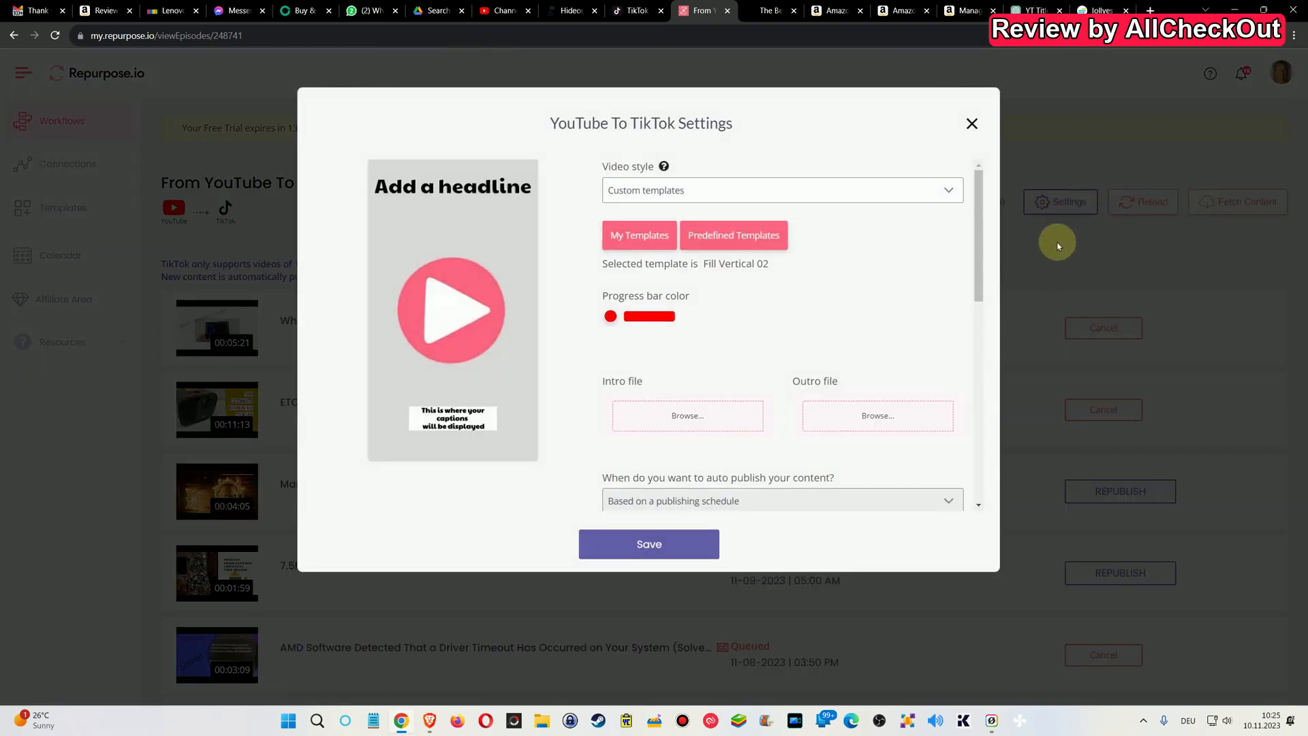
{"action": "left_click", "coordinate": [948, 190]}
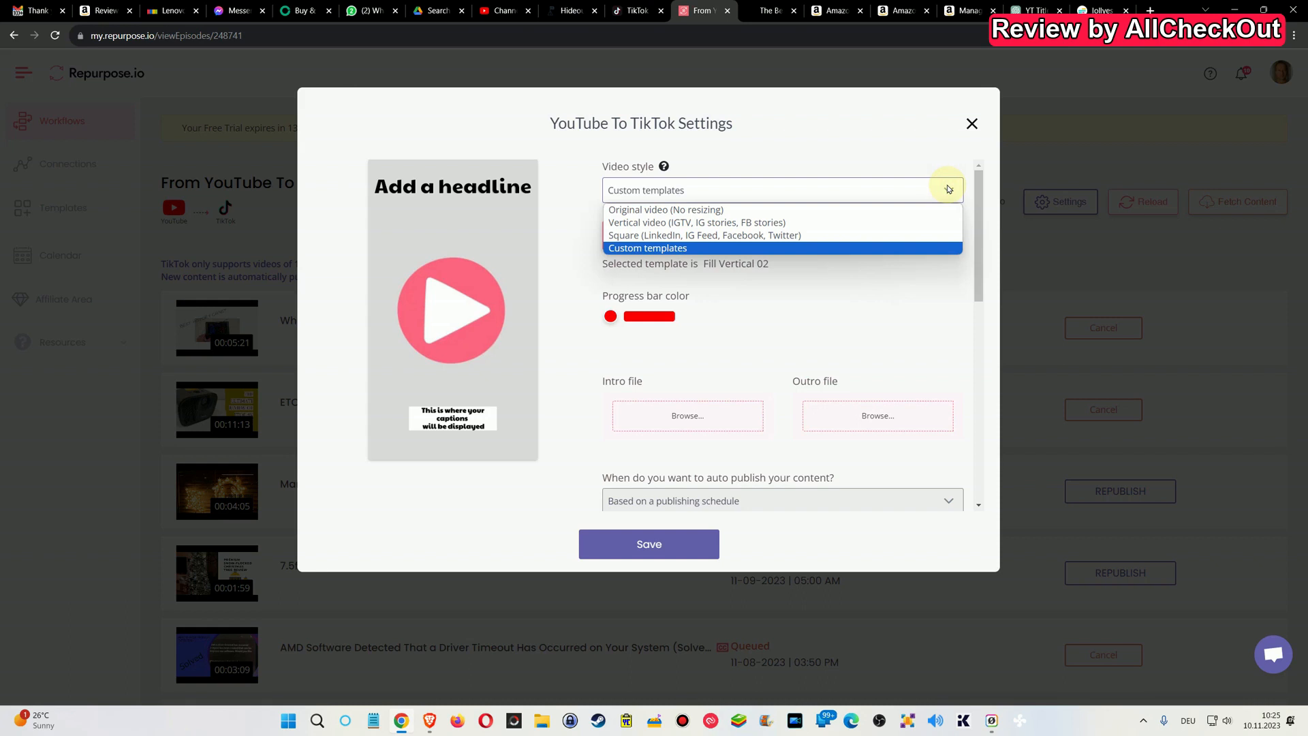
{"action": "left_click", "coordinate": [946, 145]}
{"action": "scroll", "coordinate": [642, 330], "scroll_direction": "down", "scroll_amount": 1}
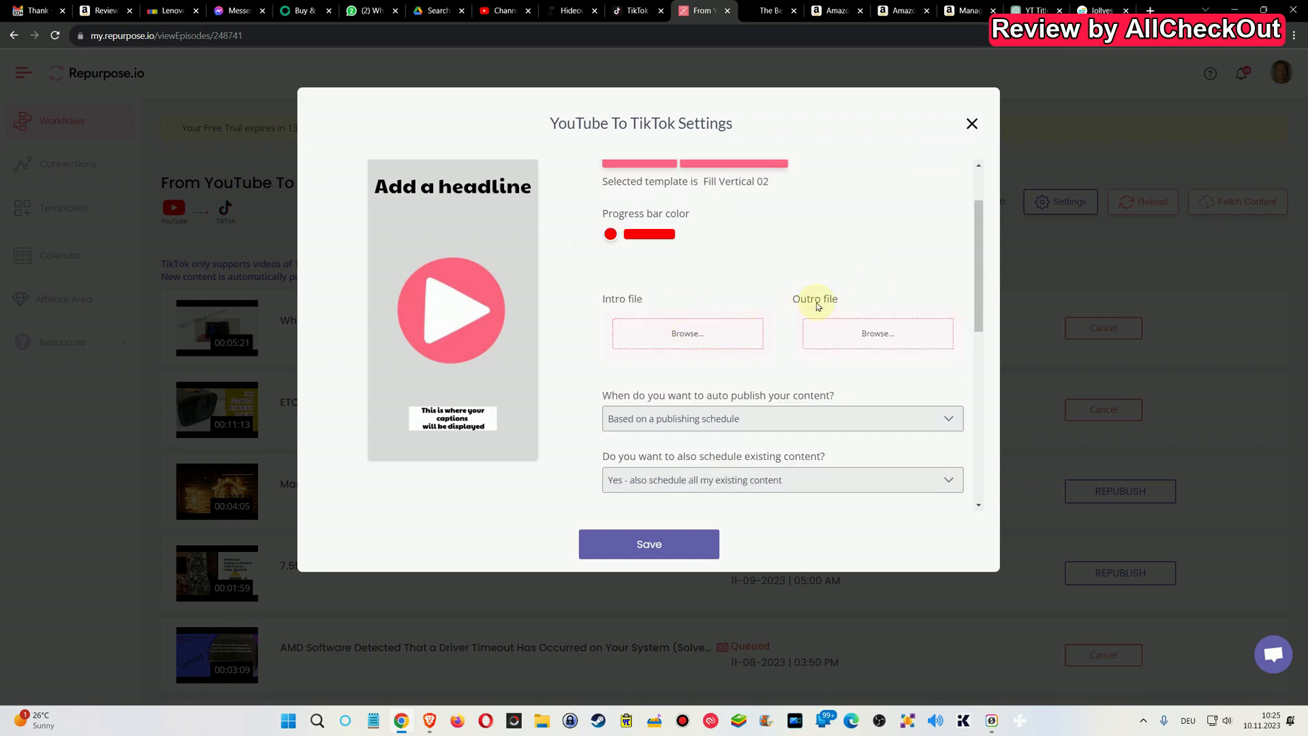
{"action": "left_click_drag", "start_coordinate": [979, 235], "coordinate": [977, 281]}
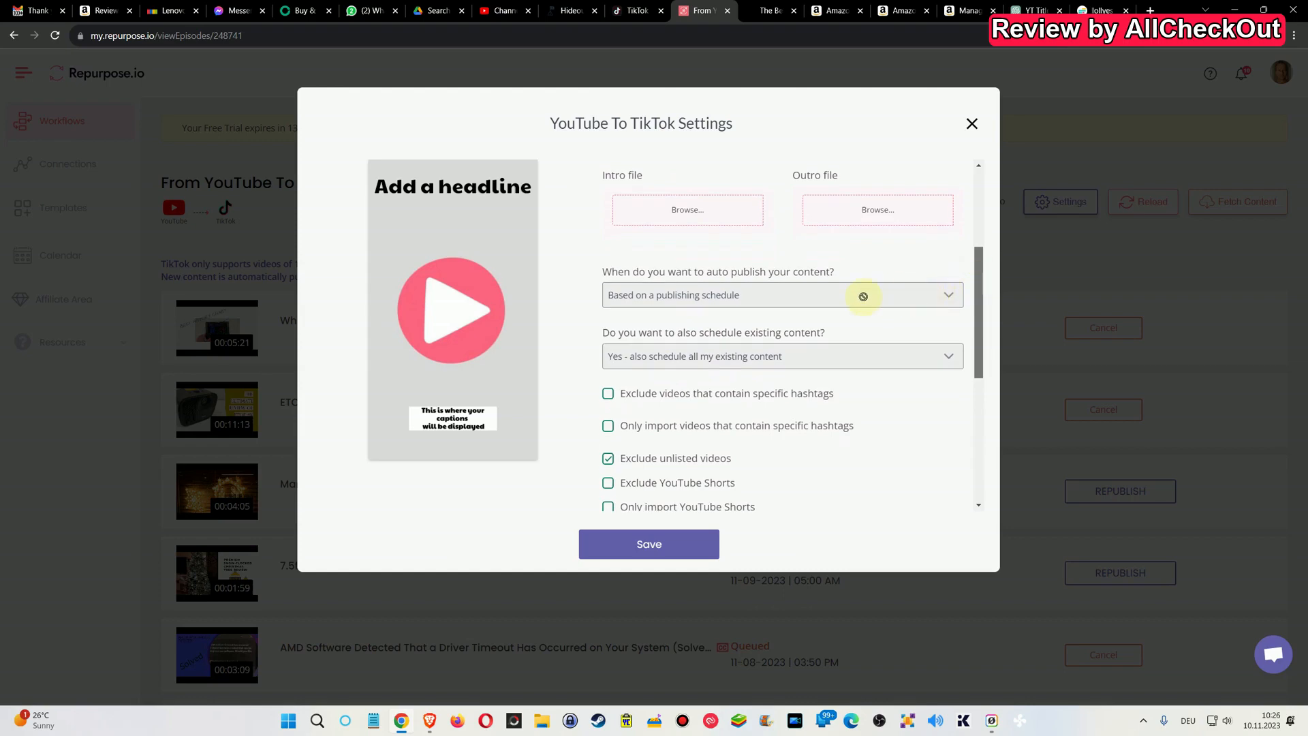
Review the import filters and custom text placement choices, keep After description, and save the workflow's settings.
{"action": "scroll", "coordinate": [963, 313], "scroll_direction": "down", "scroll_amount": 1}
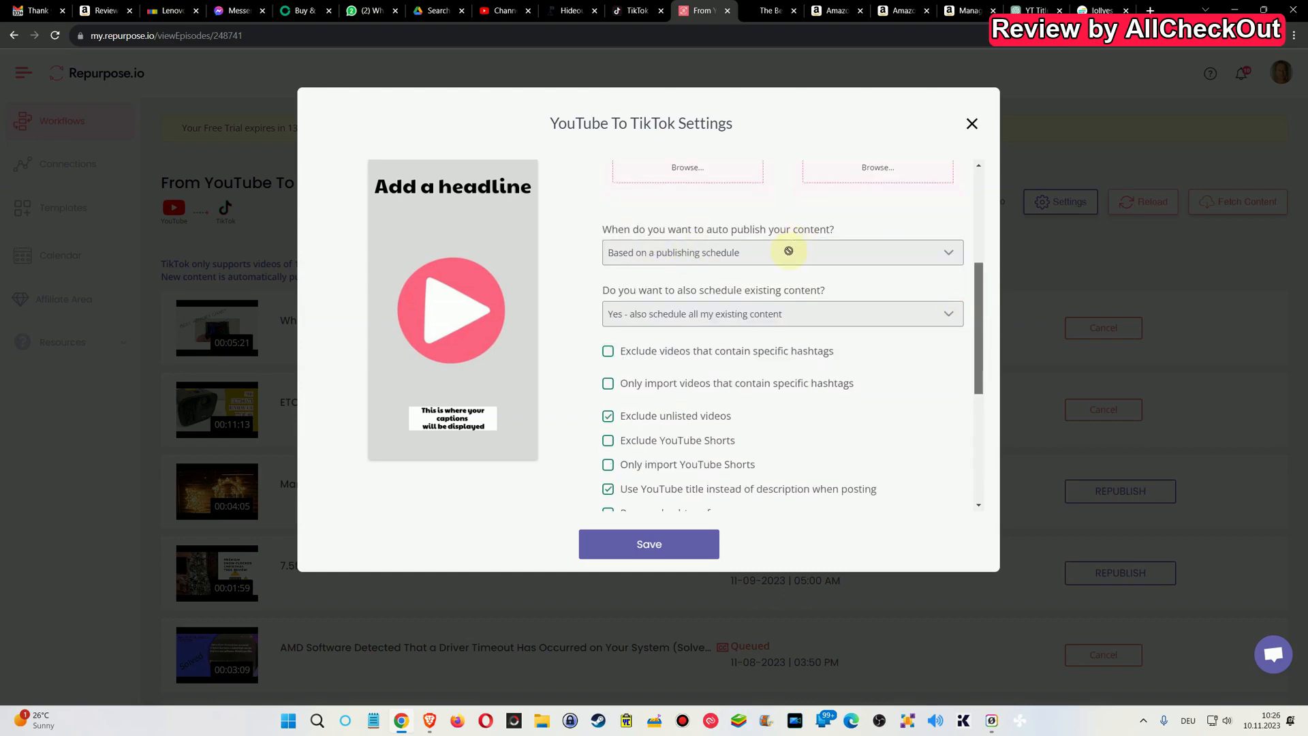
{"action": "scroll", "coordinate": [865, 279], "scroll_direction": "down", "scroll_amount": 3}
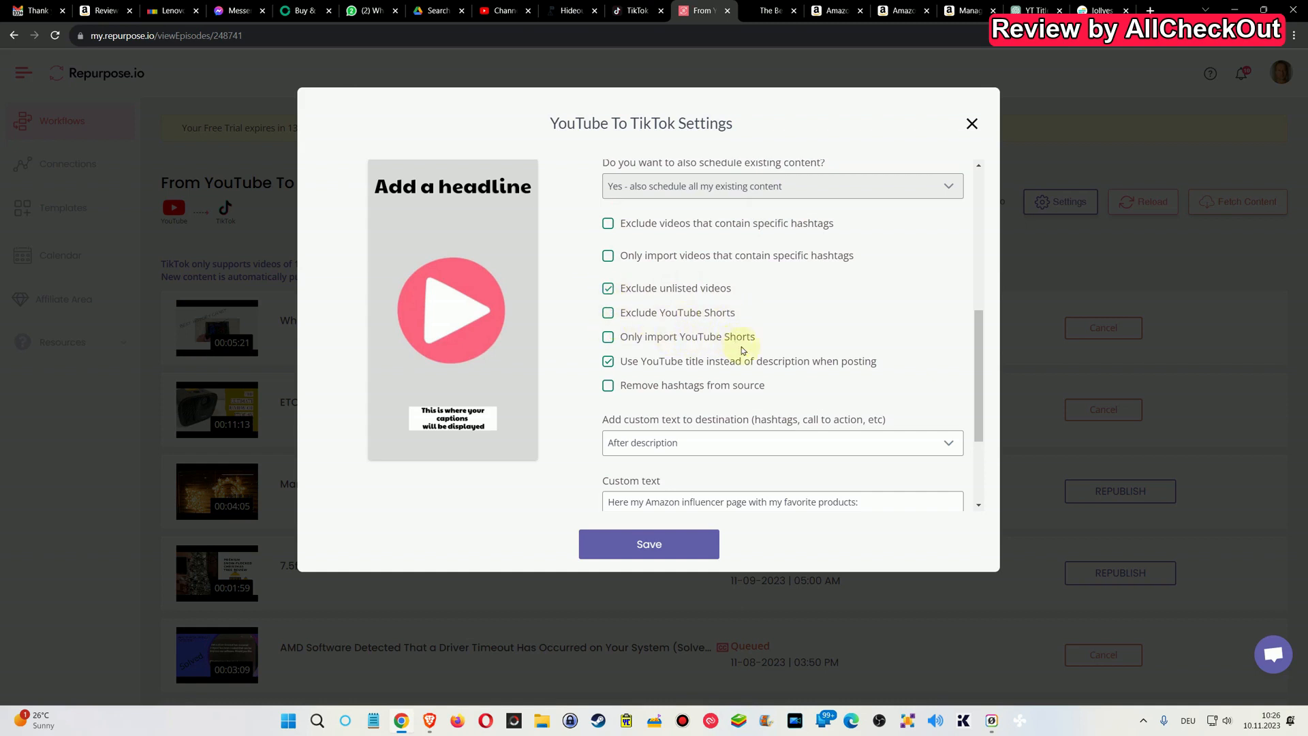
{"action": "scroll", "coordinate": [750, 388], "scroll_direction": "down", "scroll_amount": 2}
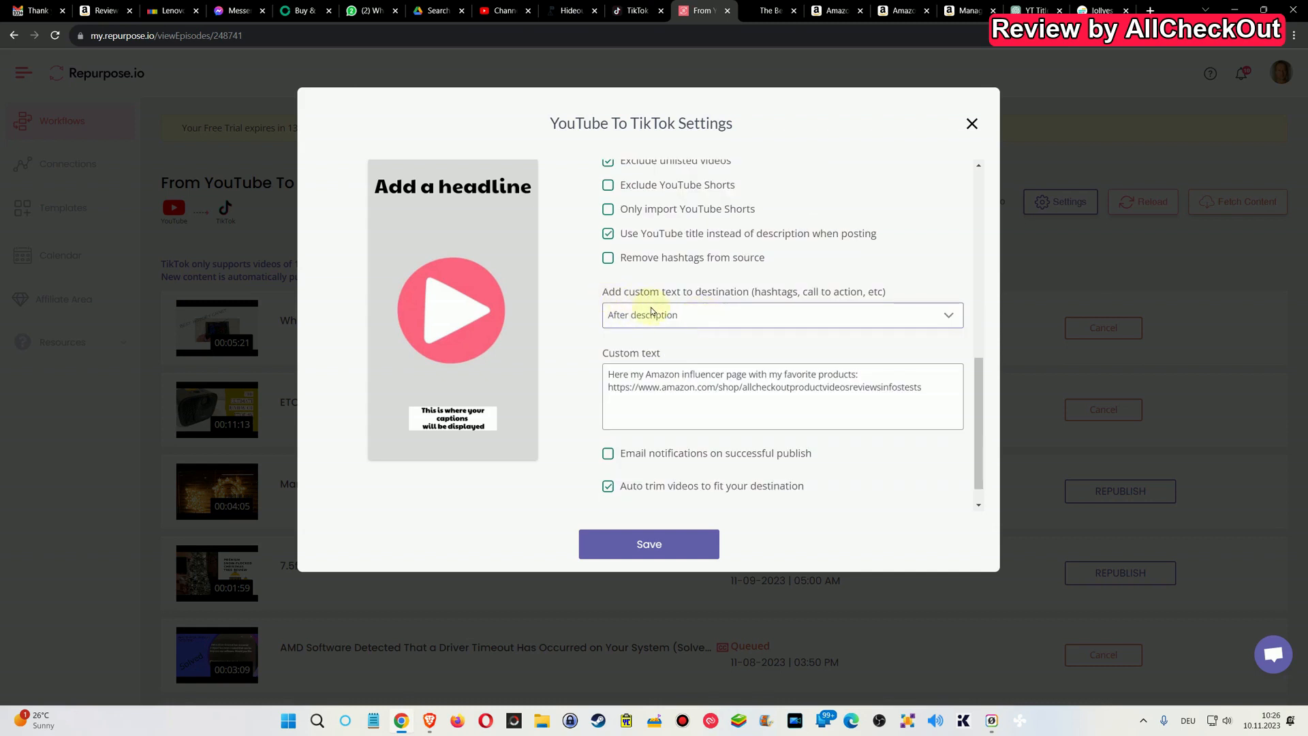
{"action": "left_click", "coordinate": [743, 315]}
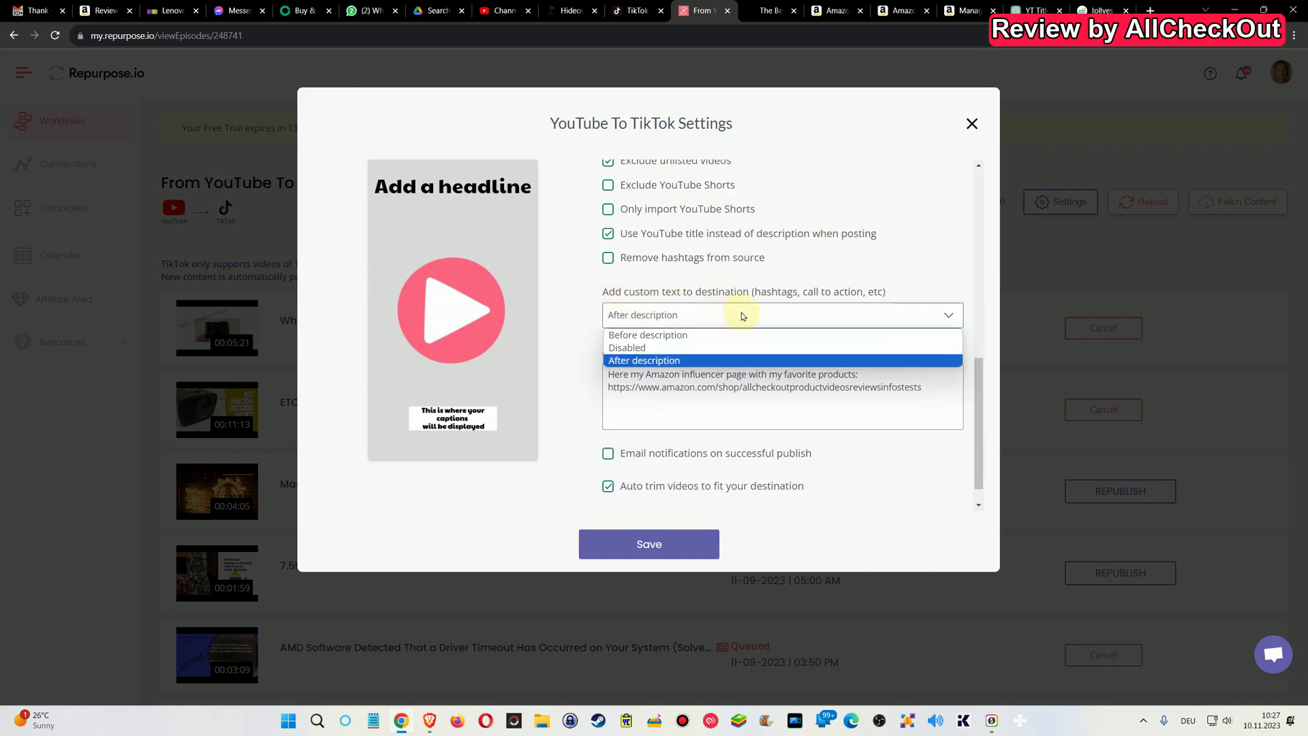
{"action": "left_click", "coordinate": [742, 315]}
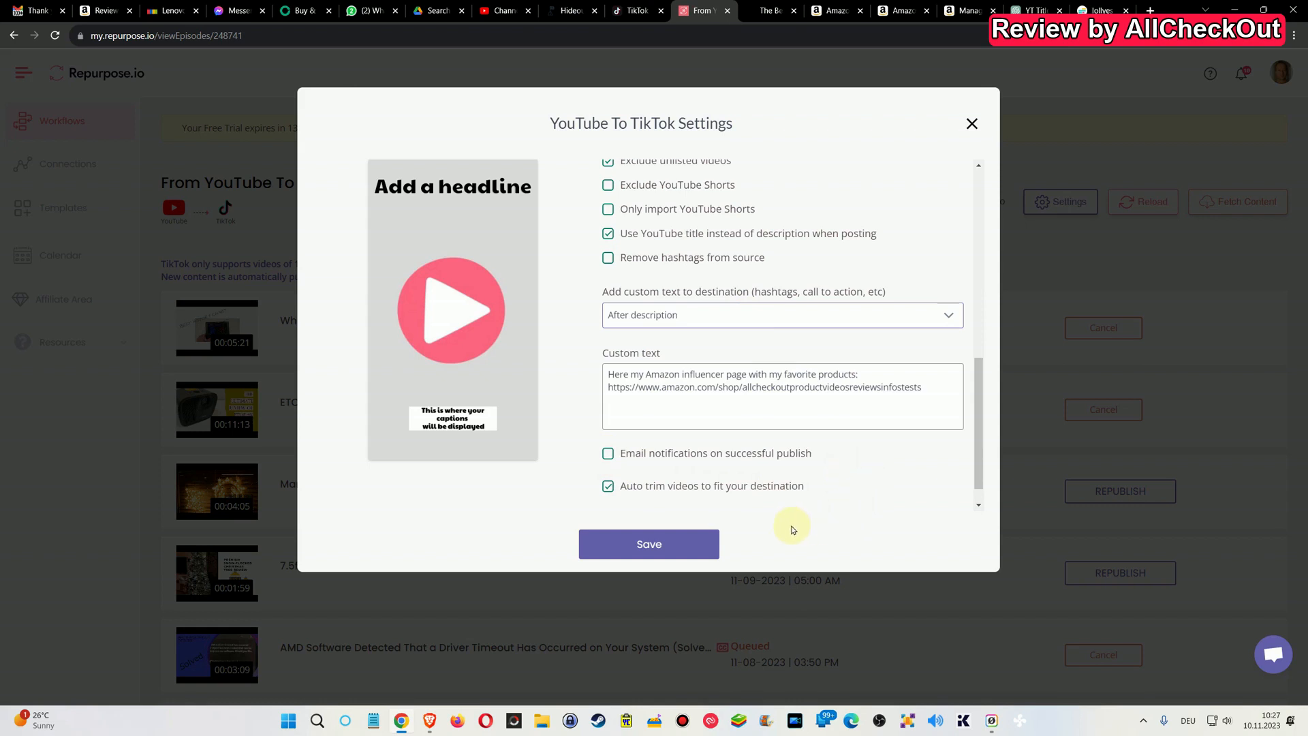
{"action": "scroll", "coordinate": [725, 477], "scroll_direction": "down", "scroll_amount": 1}
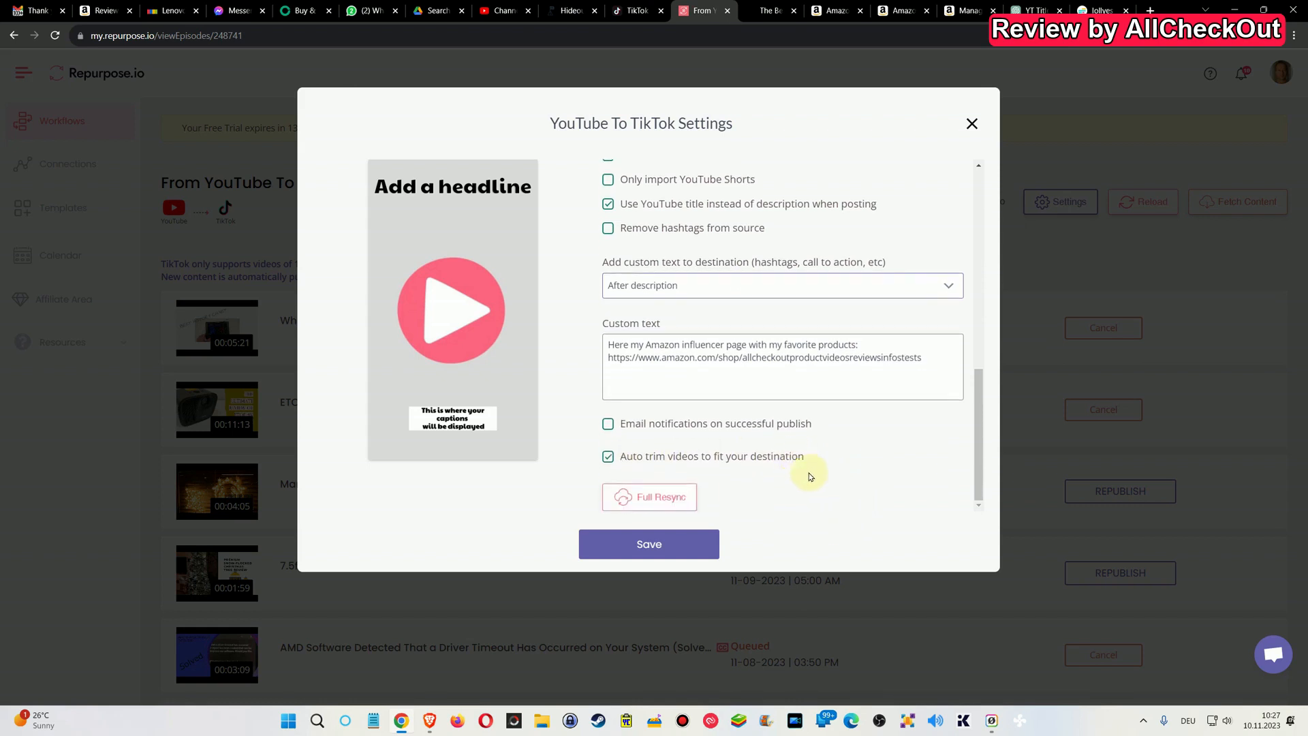
{"action": "left_click", "coordinate": [667, 555]}
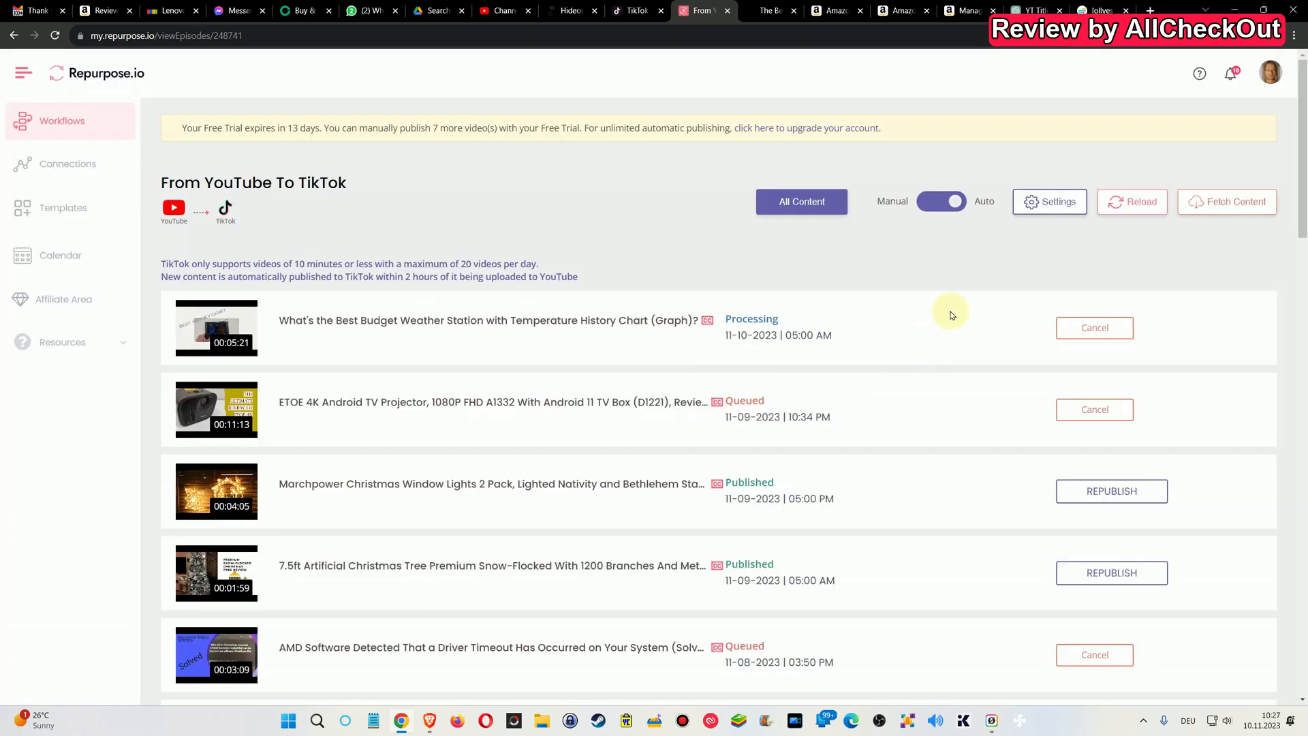
Review the publishing status and dates of the videos listed in the From YouTube To TikTok workflow.
{"action": "scroll", "coordinate": [981, 327], "scroll_direction": "down", "scroll_amount": 2}
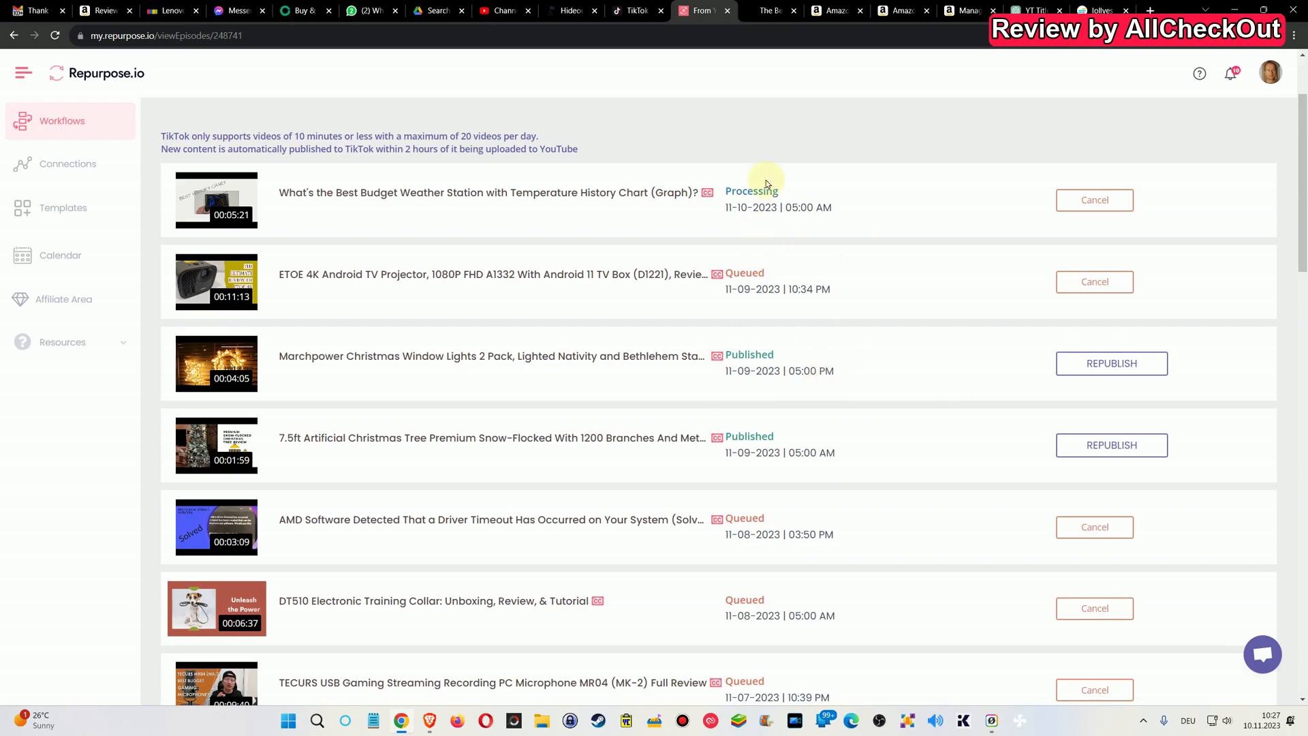
{"action": "scroll", "coordinate": [858, 327], "scroll_direction": "down", "scroll_amount": 10}
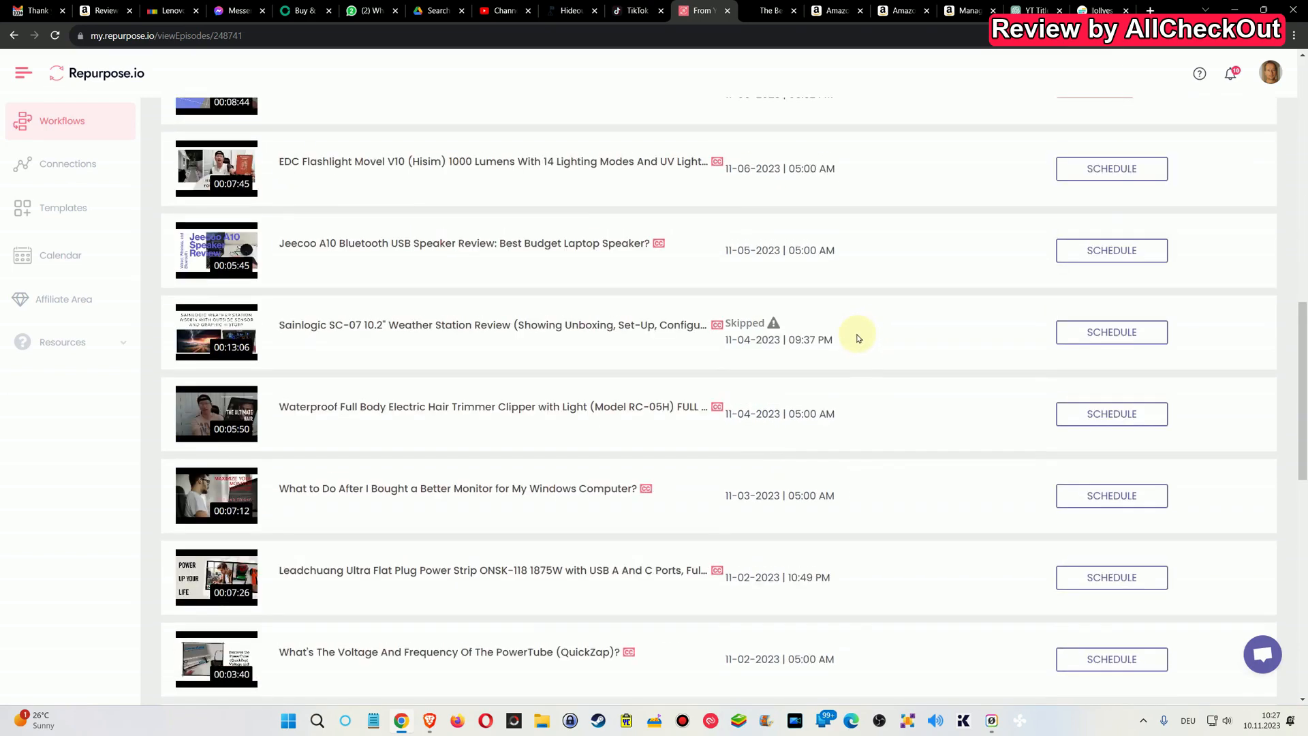
{"action": "scroll", "coordinate": [857, 328], "scroll_direction": "up", "scroll_amount": 10}
{"action": "scroll", "coordinate": [853, 323], "scroll_direction": "up", "scroll_amount": 3}
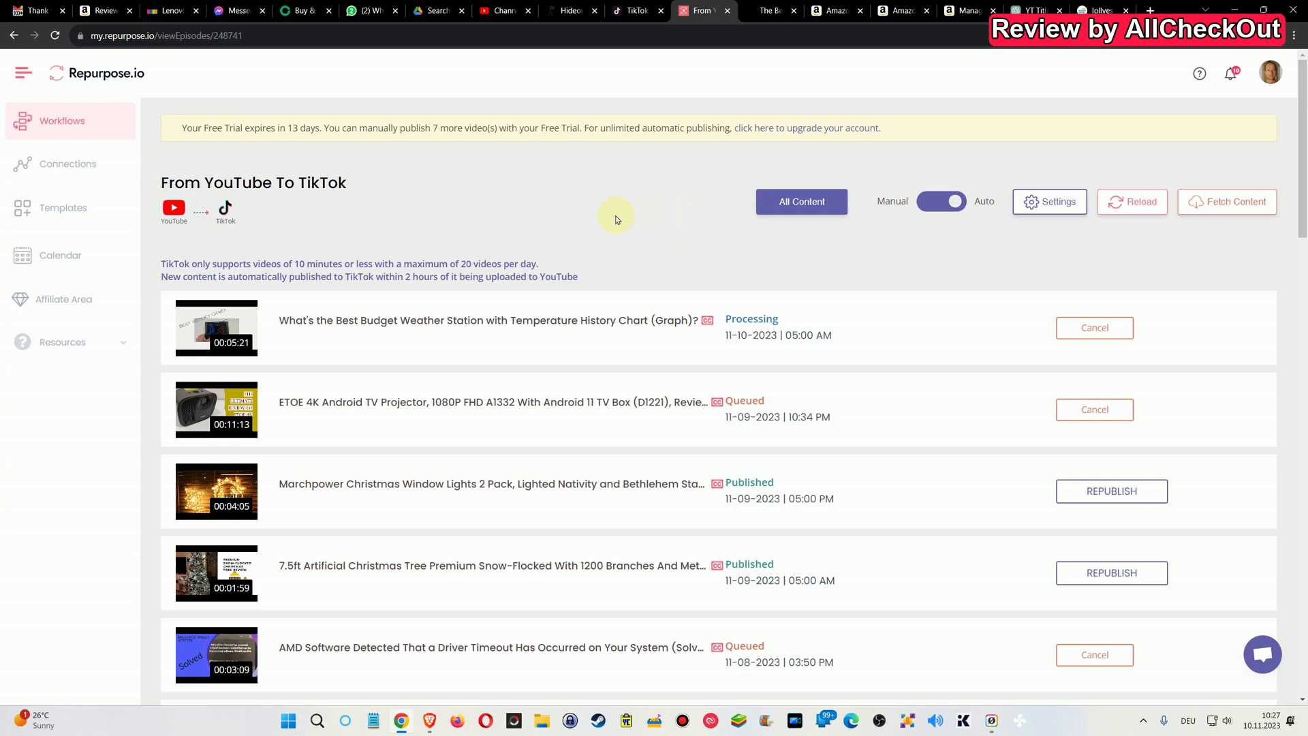
Switch to TikTok Creator Center and examine the status, posting dates and view counts of the published posts.
{"action": "left_click", "coordinate": [627, 11]}
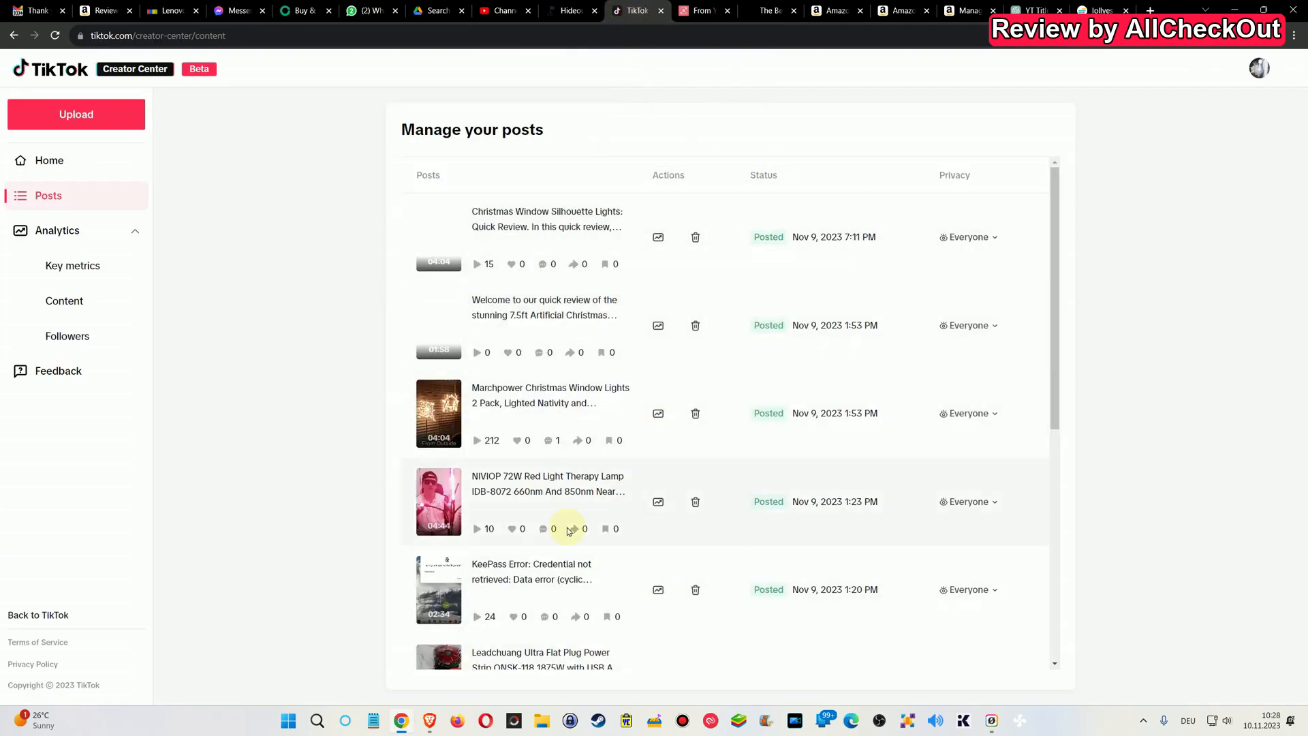
{"action": "scroll", "coordinate": [572, 584], "scroll_direction": "down", "scroll_amount": 4}
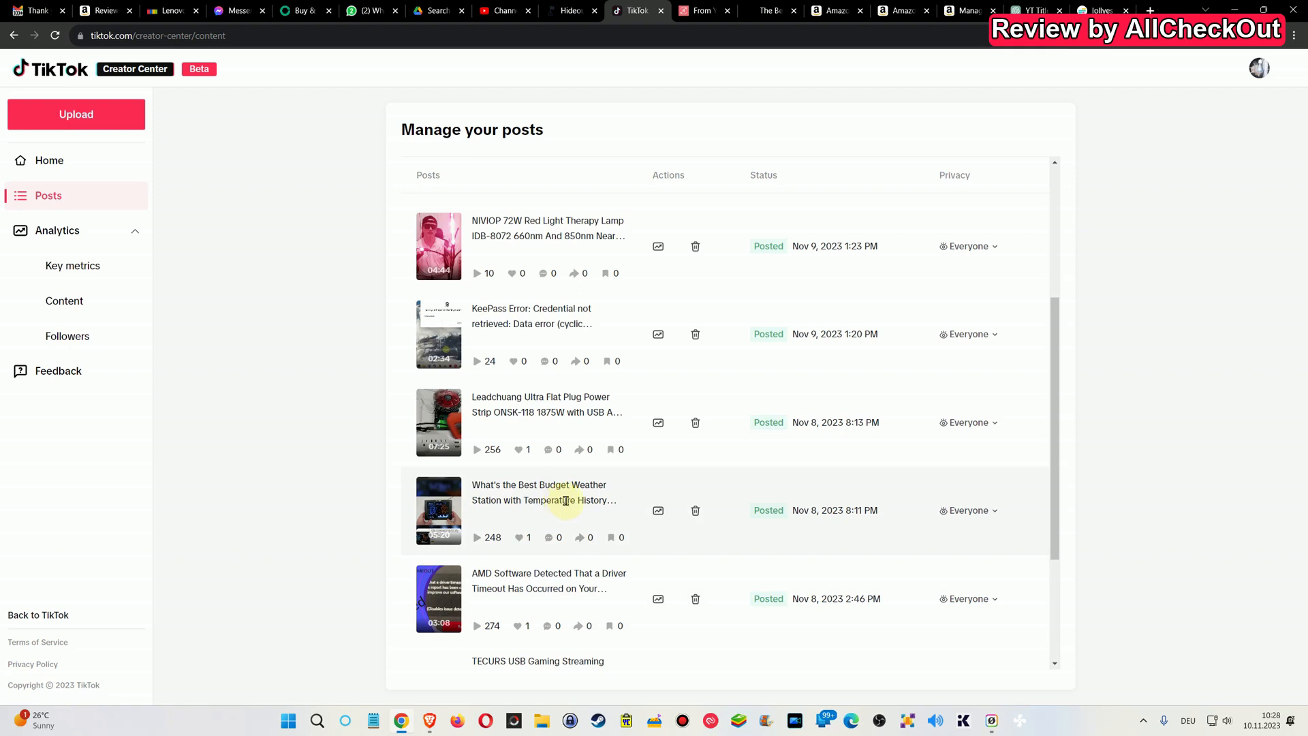
{"action": "left_click_drag", "start_coordinate": [1055, 432], "coordinate": [1056, 259]}
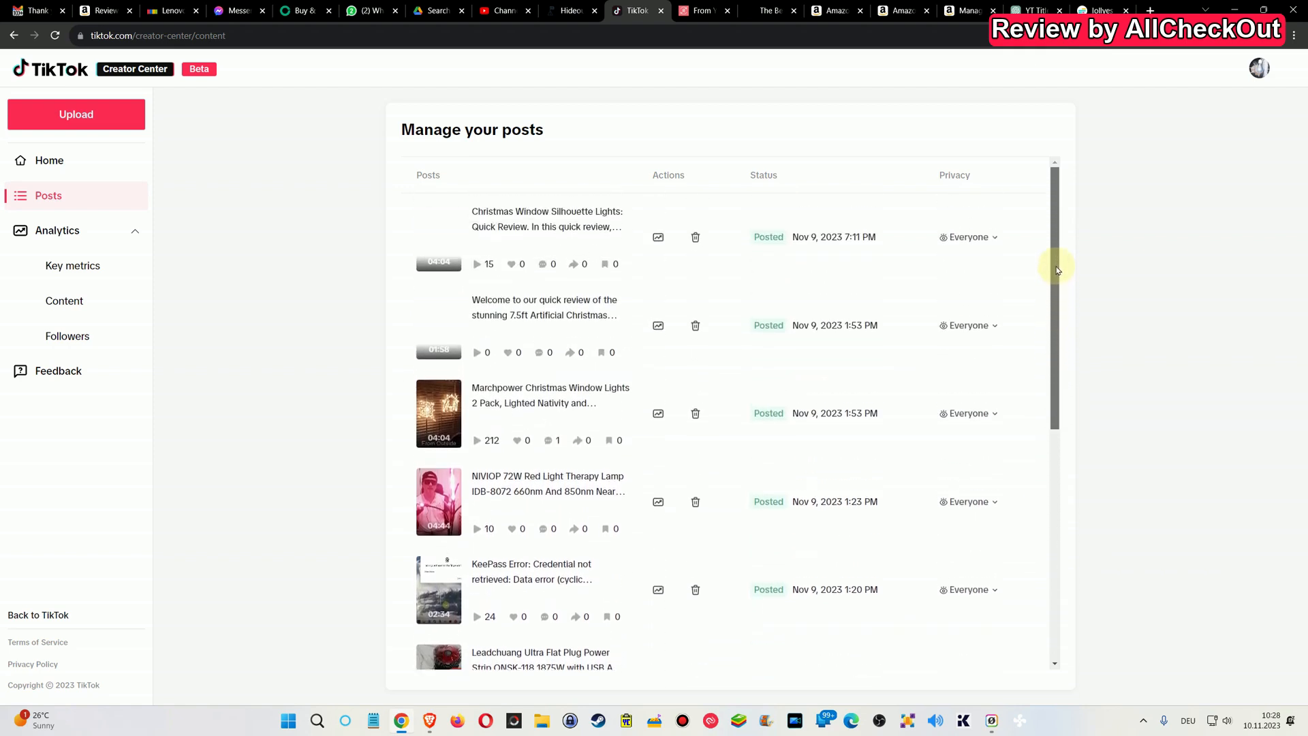